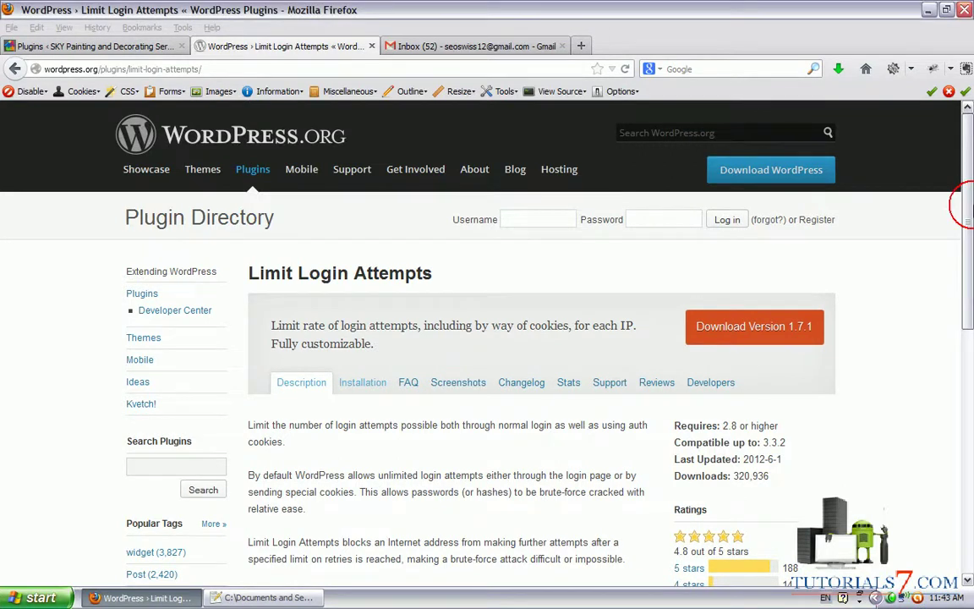
Step: Go from the admin Plugins list, showing Limit Login Attempts 1.7.1 active, to Settings > Limit Login Attempts
{"action": "mouse_move", "coordinate": [970, 207]}
{"action": "left_mouse_down"}
{"action": "mouse_move", "coordinate": [958, 300]}
{"action": "mouse_move", "coordinate": [964, 370]}
{"action": "left_mouse_up"}
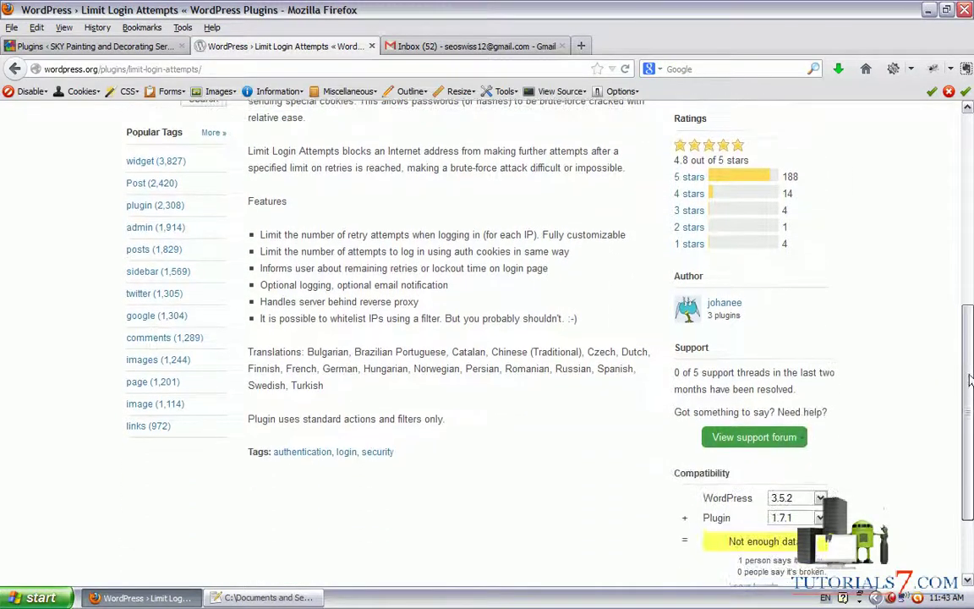
{"action": "scroll", "coordinate": [504, 226], "scroll_direction": "up", "scroll_amount": 5}
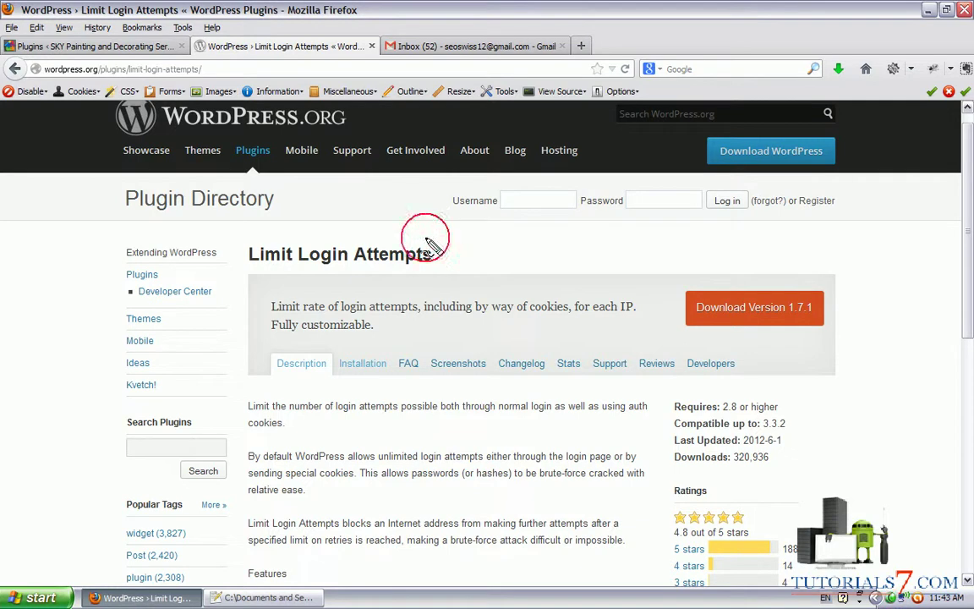
{"action": "left_click_drag", "start_coordinate": [413, 229], "coordinate": [435, 239]}
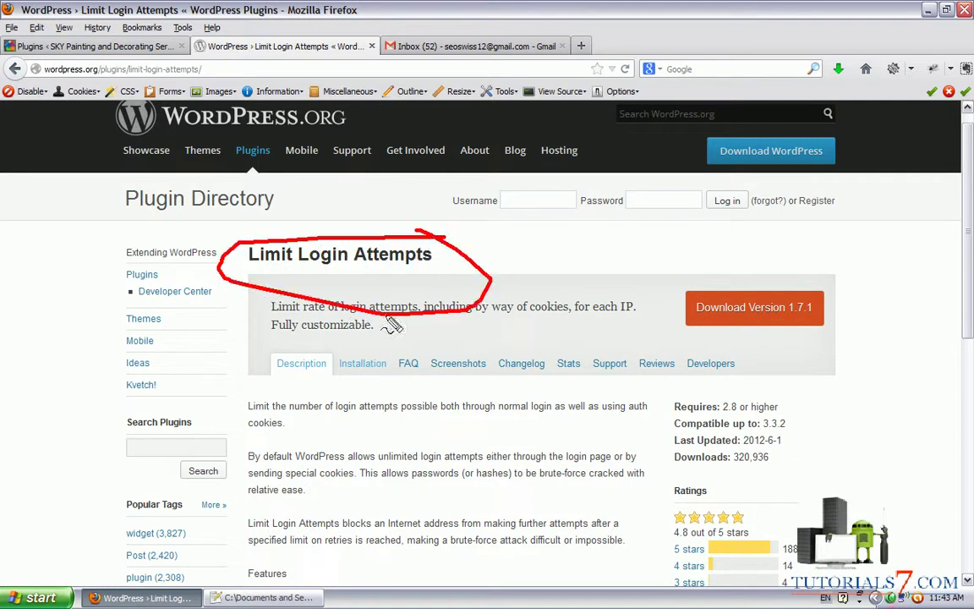
{"action": "key", "text": "Escape"}
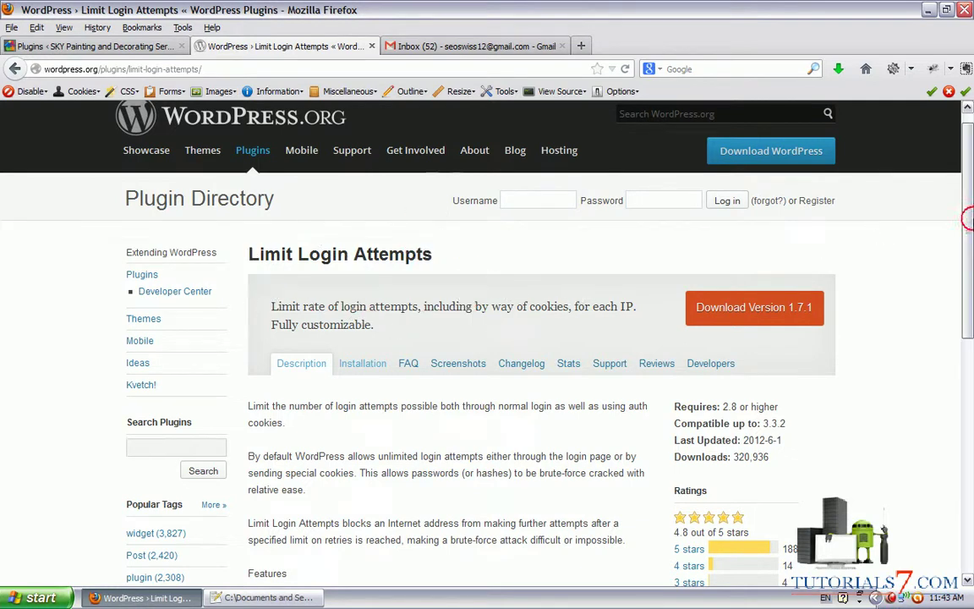
{"action": "scroll", "coordinate": [967, 212], "scroll_direction": "down", "scroll_amount": 1}
{"action": "scroll", "coordinate": [551, 296], "scroll_direction": "up", "scroll_amount": 2}
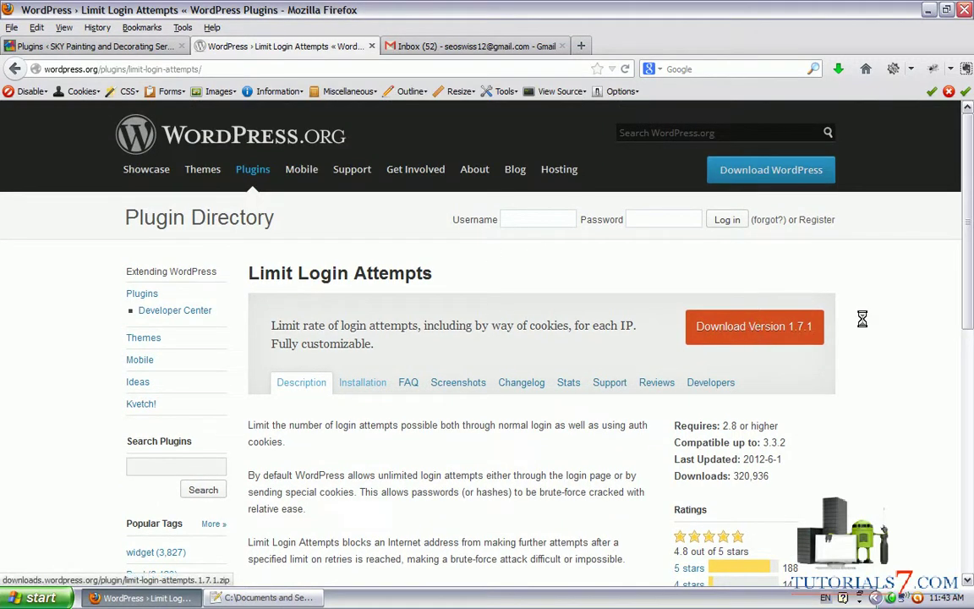
{"action": "left_click_drag", "start_coordinate": [852, 306], "coordinate": [746, 290]}
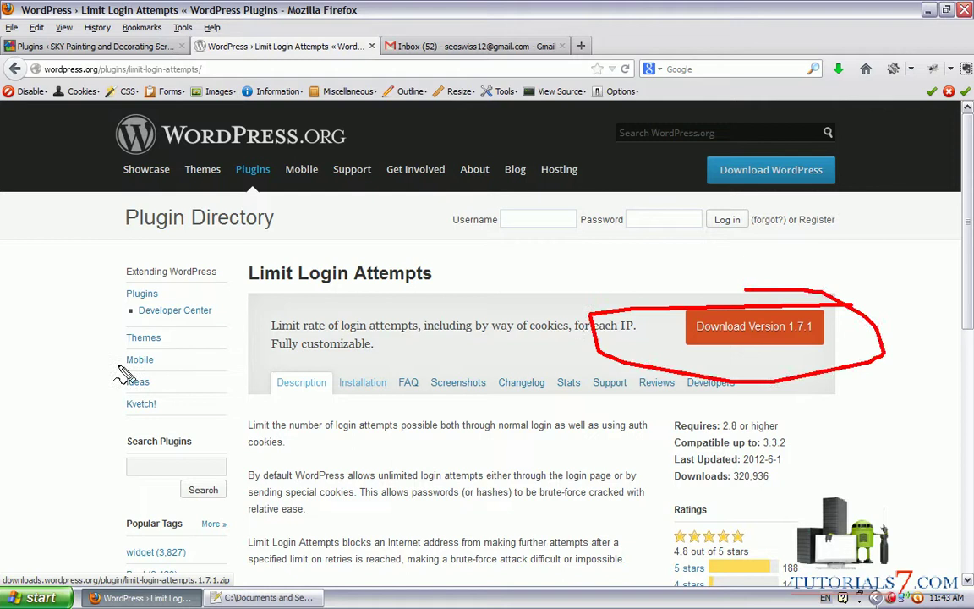
{"action": "left_click", "coordinate": [93, 46]}
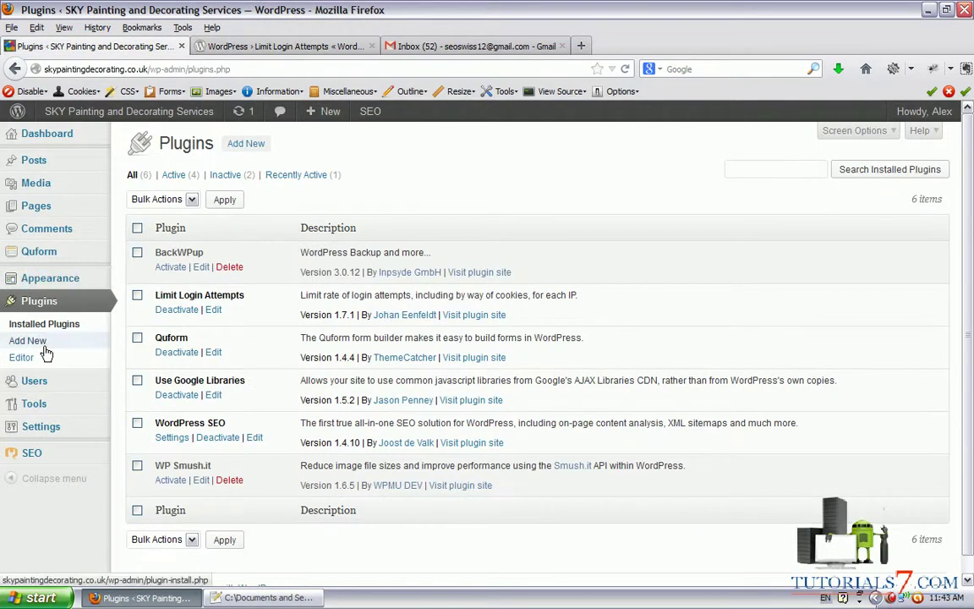
{"action": "left_click_drag", "start_coordinate": [47, 334], "coordinate": [80, 326]}
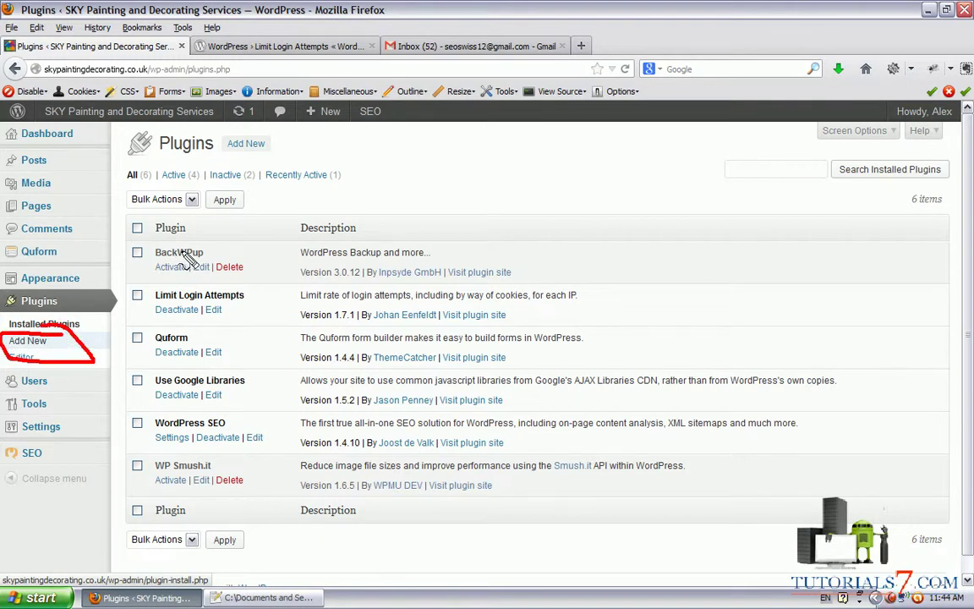
{"action": "key", "text": "Escape"}
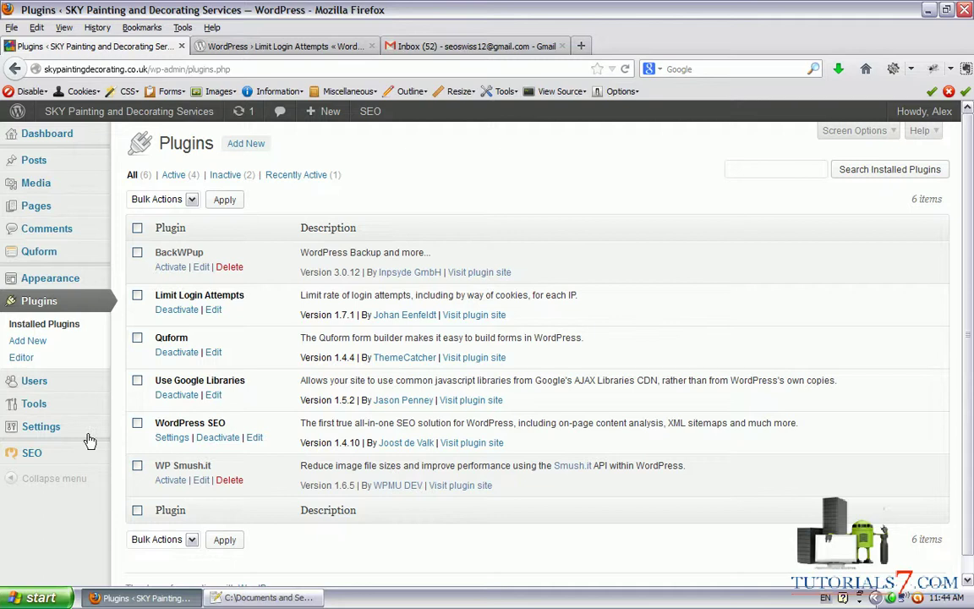
{"action": "mouse_move", "coordinate": [41, 427]}
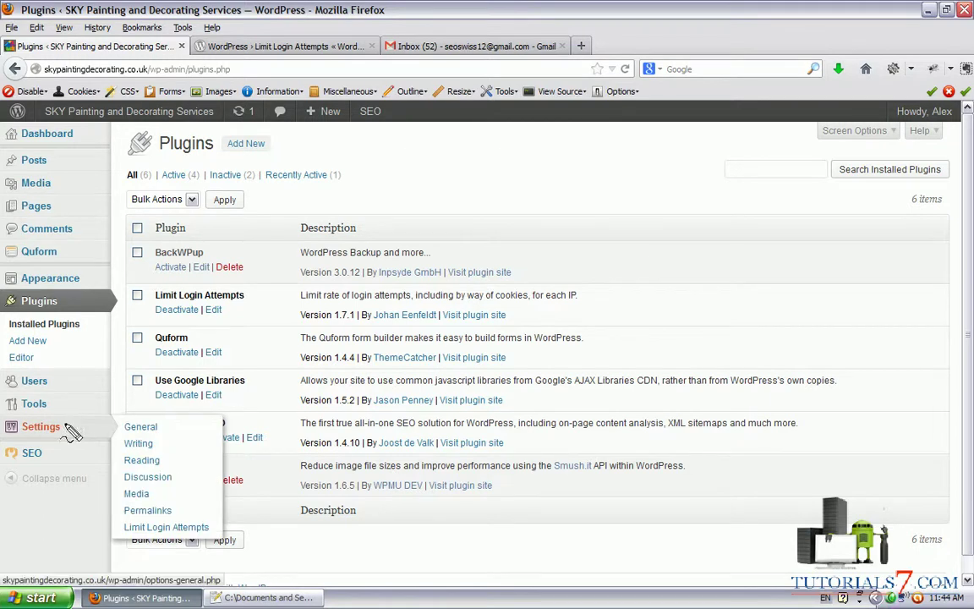
{"action": "mouse_move", "coordinate": [193, 511]}
{"action": "left_mouse_down"}
{"action": "mouse_move", "coordinate": [240, 548]}
{"action": "mouse_move", "coordinate": [193, 509]}
{"action": "left_mouse_up"}
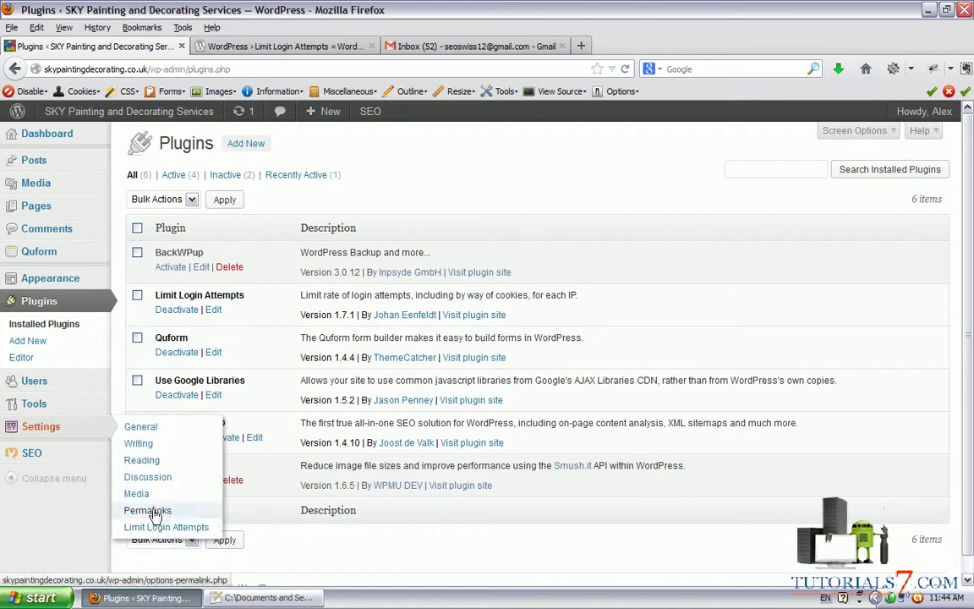
{"action": "left_click", "coordinate": [131, 525]}
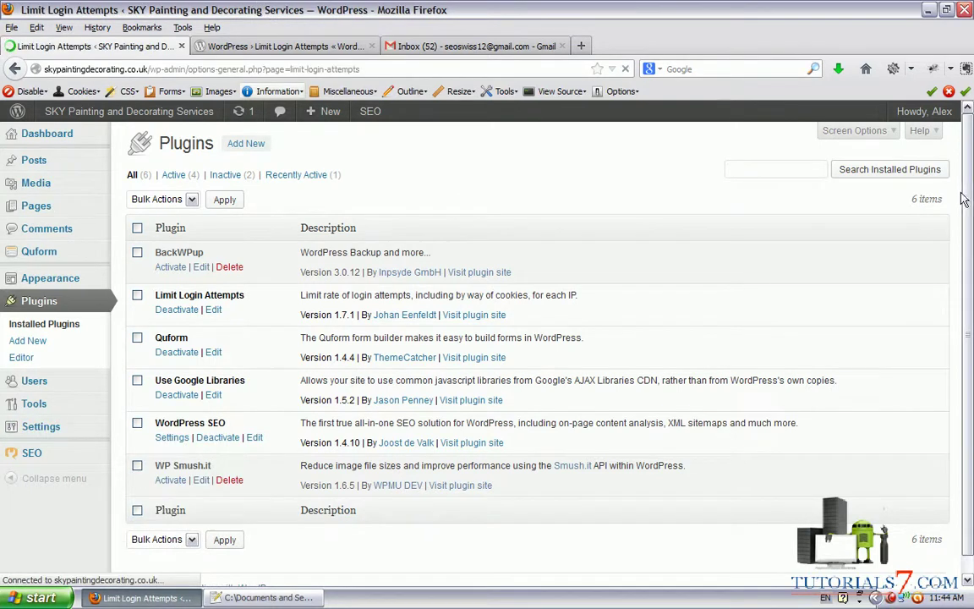
{"action": "scroll", "coordinate": [971, 188], "scroll_direction": "down", "scroll_amount": 1}
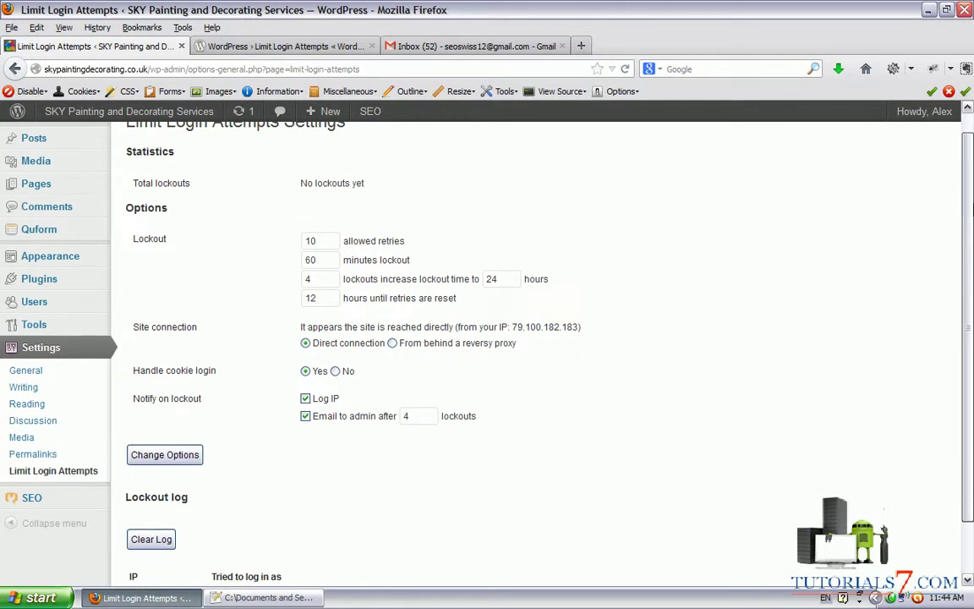
{"action": "mouse_move", "coordinate": [587, 196]}
{"action": "left_mouse_down"}
{"action": "mouse_move", "coordinate": [455, 490]}
{"action": "mouse_move", "coordinate": [584, 194]}
{"action": "left_mouse_up"}
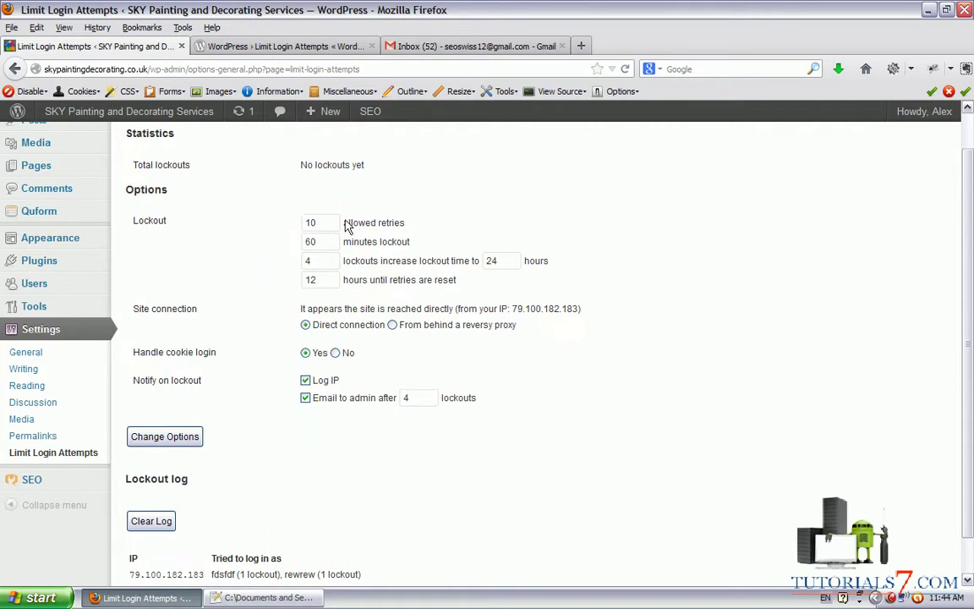
{"action": "left_click_drag", "start_coordinate": [322, 222], "coordinate": [287, 224]}
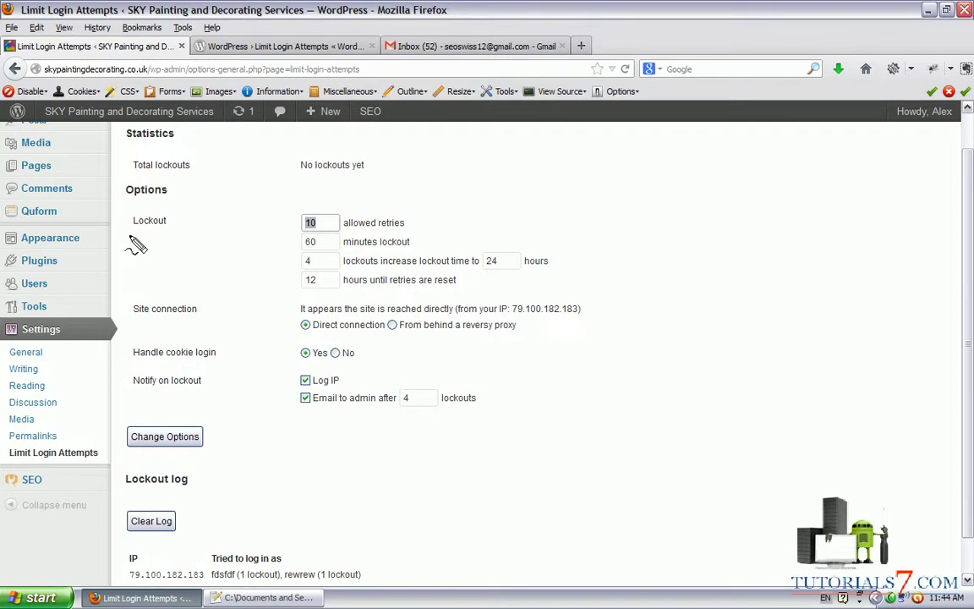
{"action": "left_click_drag", "start_coordinate": [128, 237], "coordinate": [253, 201]}
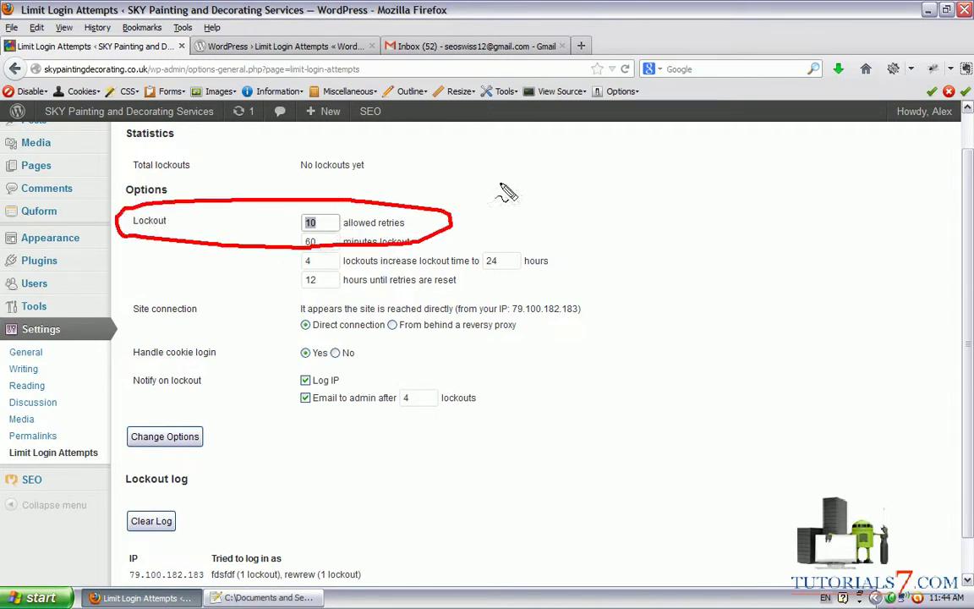
{"action": "left_click_drag", "start_coordinate": [527, 167], "coordinate": [403, 208]}
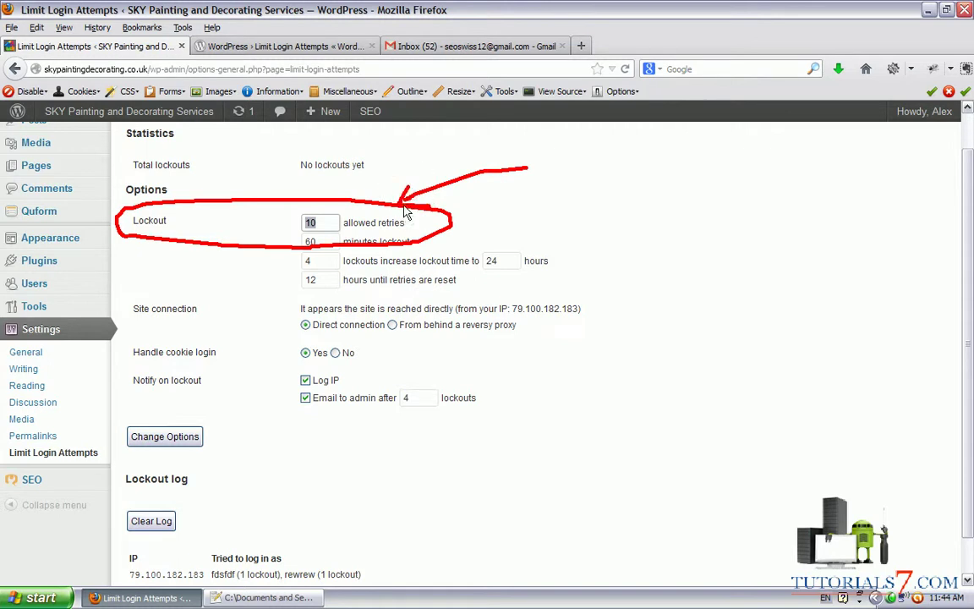
{"action": "left_click", "coordinate": [321, 223]}
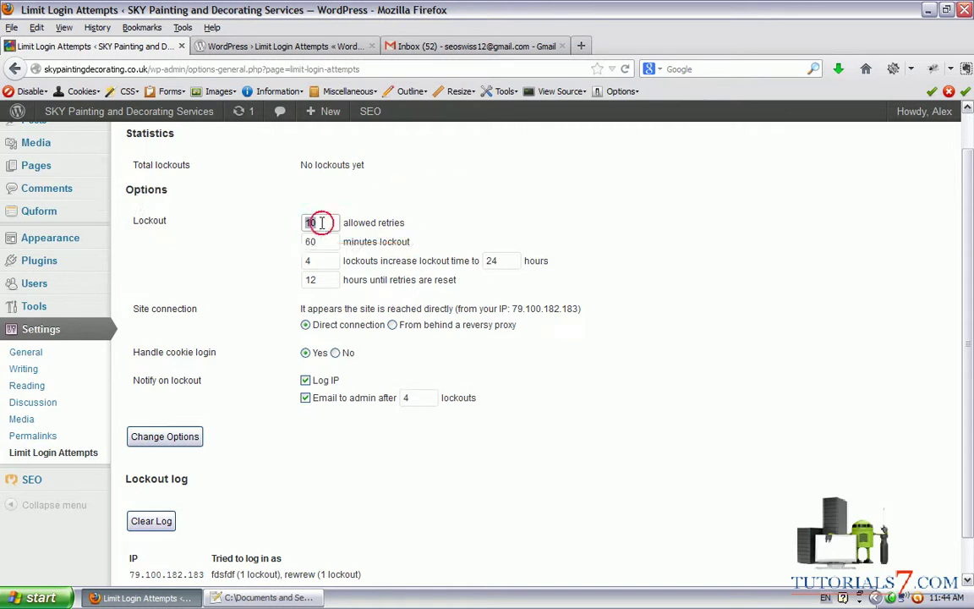
{"action": "left_click", "coordinate": [266, 225]}
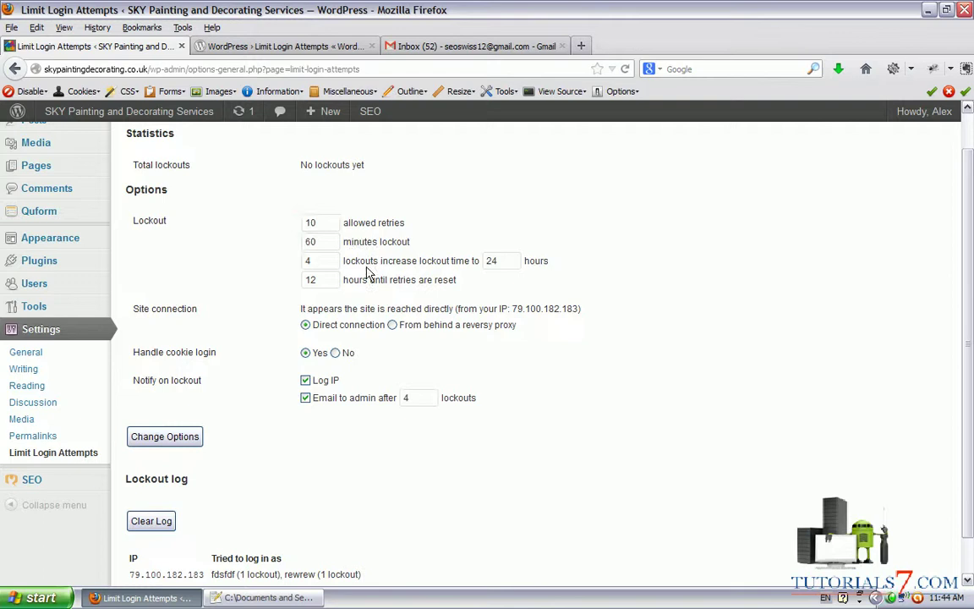
{"action": "left_click_drag", "start_coordinate": [326, 243], "coordinate": [276, 242]}
{"action": "left_click", "coordinate": [453, 225]}
{"action": "scroll", "coordinate": [338, 216], "scroll_direction": "down", "scroll_amount": 1}
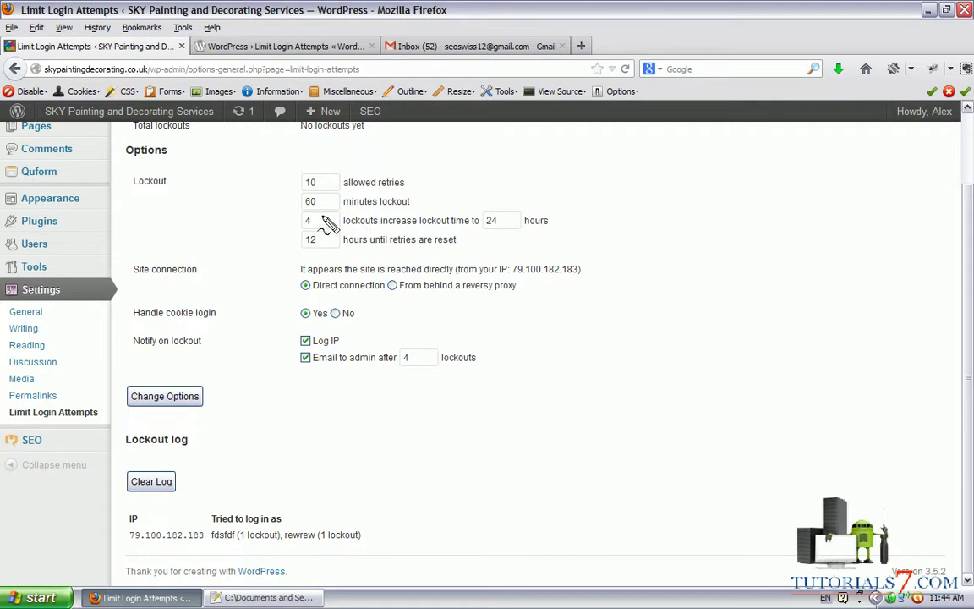
{"action": "mouse_move", "coordinate": [321, 218]}
{"action": "left_mouse_down"}
{"action": "mouse_move", "coordinate": [305, 241]}
{"action": "mouse_move", "coordinate": [324, 219]}
{"action": "left_mouse_up"}
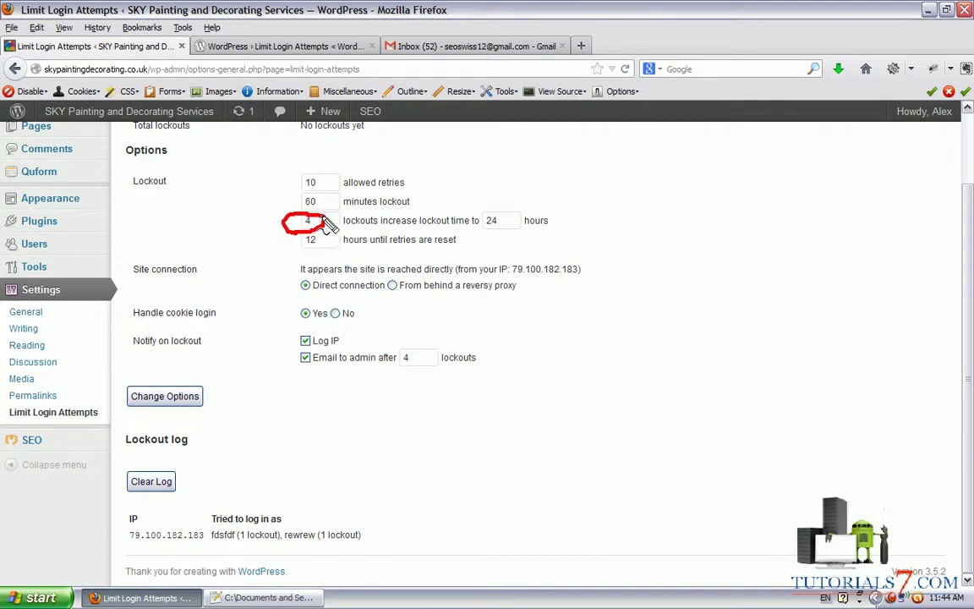
{"action": "left_click_drag", "start_coordinate": [475, 229], "coordinate": [590, 230]}
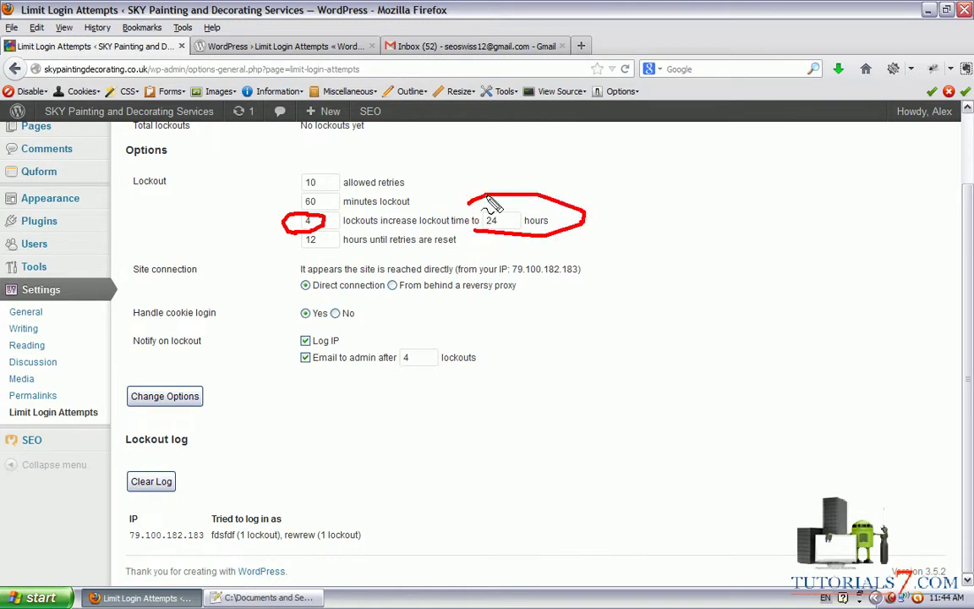
{"action": "left_click_drag", "start_coordinate": [489, 196], "coordinate": [477, 218]}
{"action": "key", "text": "Escape"}
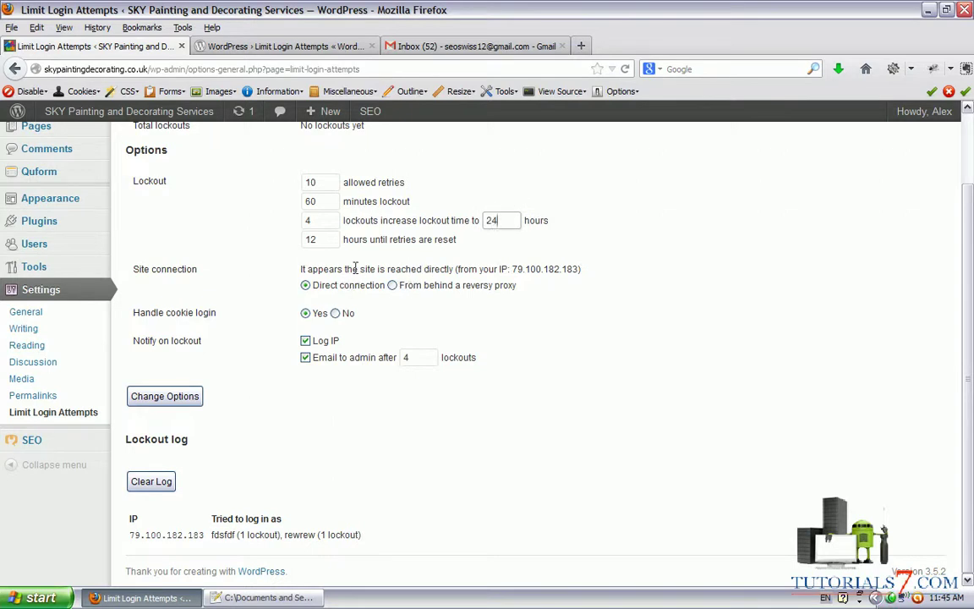
{"action": "mouse_move", "coordinate": [296, 251]}
{"action": "left_mouse_down"}
{"action": "mouse_move", "coordinate": [461, 244]}
{"action": "mouse_move", "coordinate": [294, 246]}
{"action": "mouse_move", "coordinate": [583, 284]}
{"action": "mouse_move", "coordinate": [290, 277]}
{"action": "left_mouse_up"}
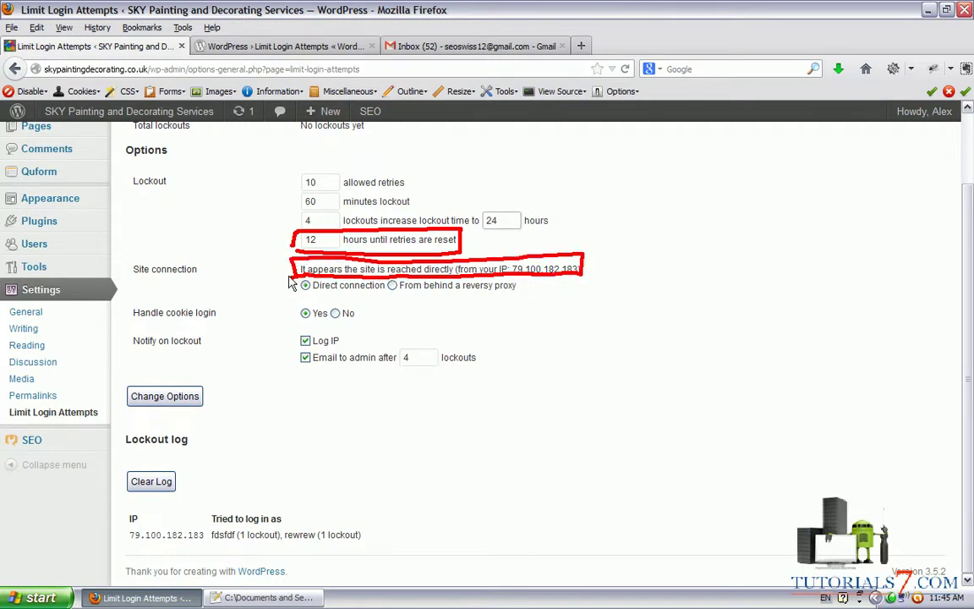
{"action": "key", "text": "Escape"}
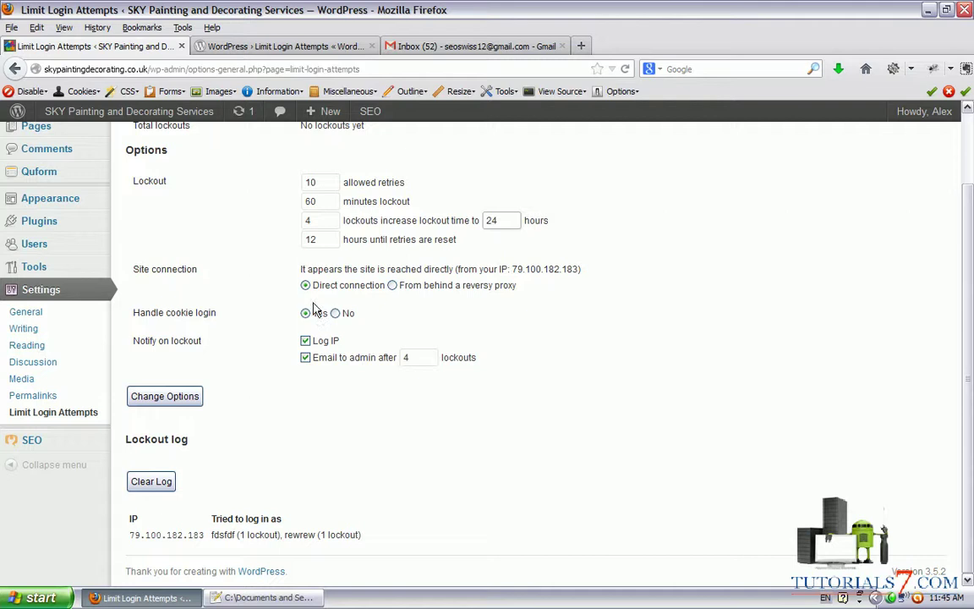
{"action": "mouse_move", "coordinate": [259, 290]}
{"action": "left_mouse_down"}
{"action": "mouse_move", "coordinate": [291, 321]}
{"action": "mouse_move", "coordinate": [304, 315]}
{"action": "mouse_move", "coordinate": [292, 303]}
{"action": "left_mouse_up"}
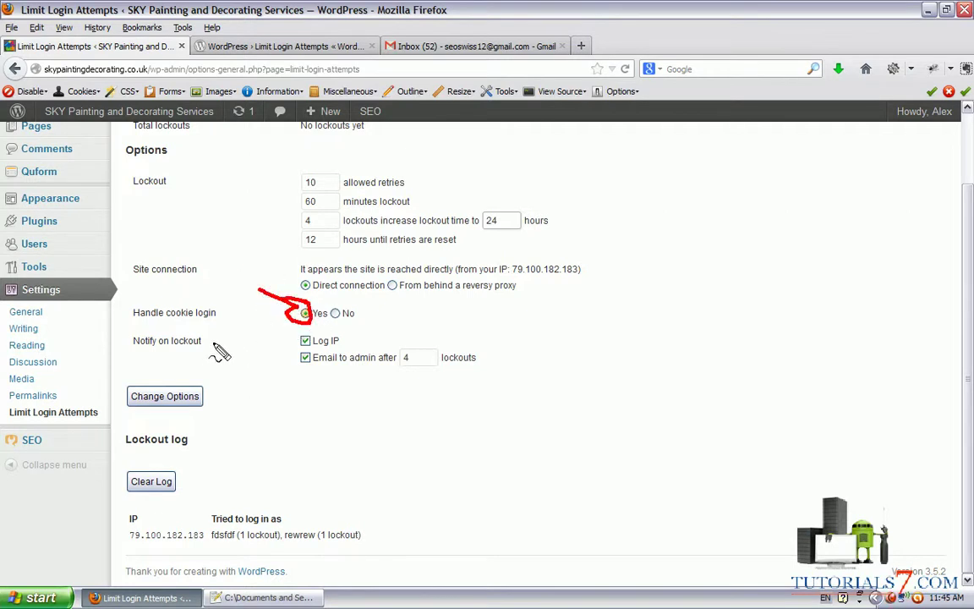
{"action": "mouse_move", "coordinate": [214, 343]}
{"action": "left_mouse_down"}
{"action": "mouse_move", "coordinate": [290, 342]}
{"action": "mouse_move", "coordinate": [269, 350]}
{"action": "mouse_move", "coordinate": [330, 391]}
{"action": "mouse_move", "coordinate": [327, 371]}
{"action": "mouse_move", "coordinate": [336, 378]}
{"action": "left_mouse_up"}
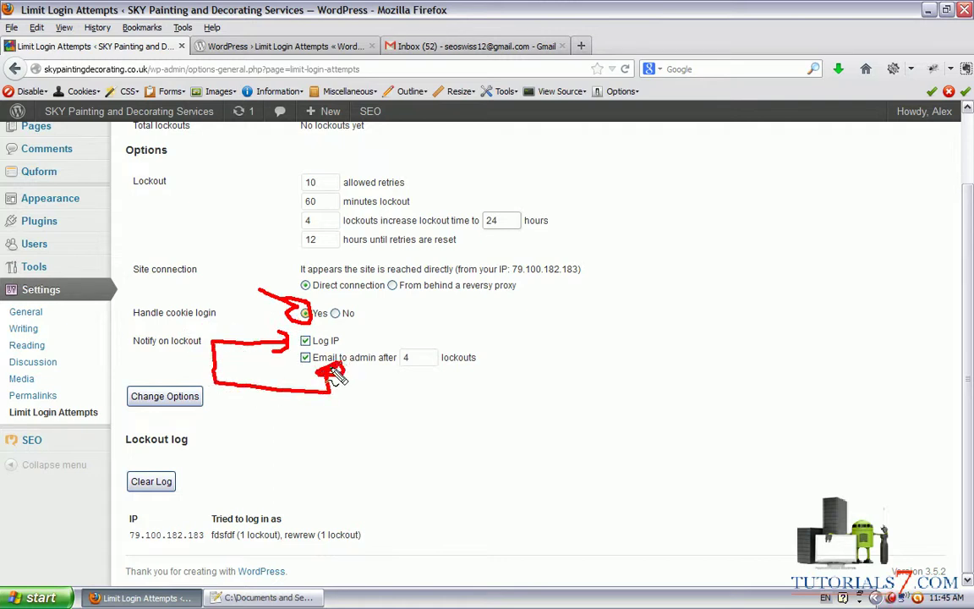
{"action": "mouse_move", "coordinate": [413, 348]}
{"action": "left_mouse_down"}
{"action": "mouse_move", "coordinate": [398, 369]}
{"action": "mouse_move", "coordinate": [414, 355]}
{"action": "left_mouse_up"}
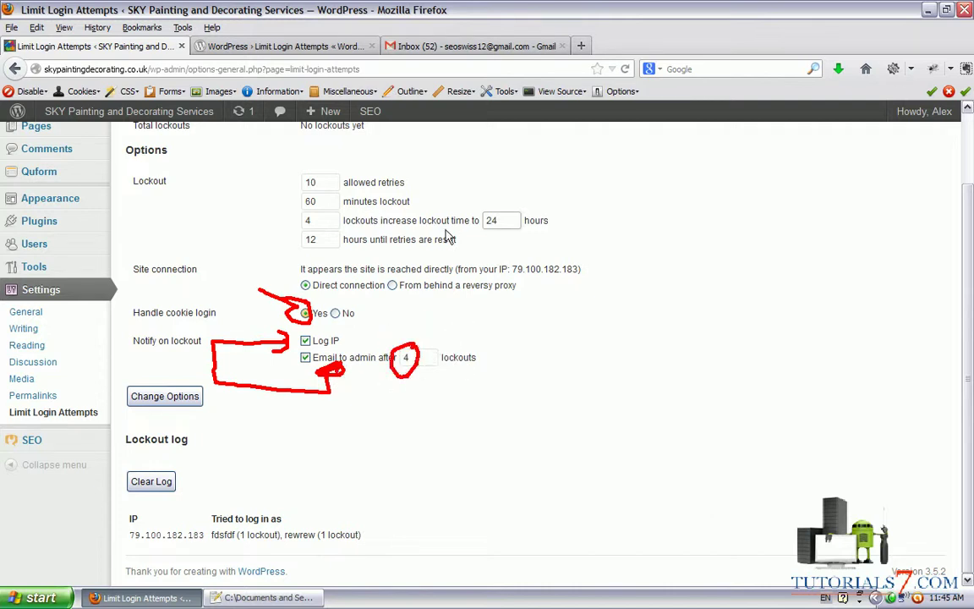
{"action": "key", "text": "Escape"}
{"action": "scroll", "coordinate": [712, 312], "scroll_direction": "up", "scroll_amount": 2}
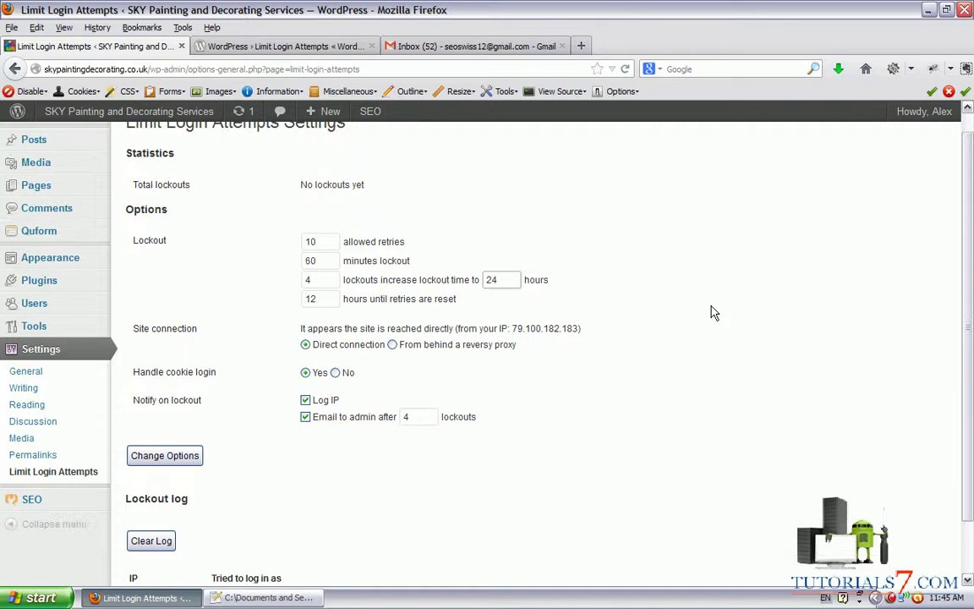
Step: Glance at the mail inbox, then set allowed retries to 3
{"action": "left_click", "coordinate": [461, 46]}
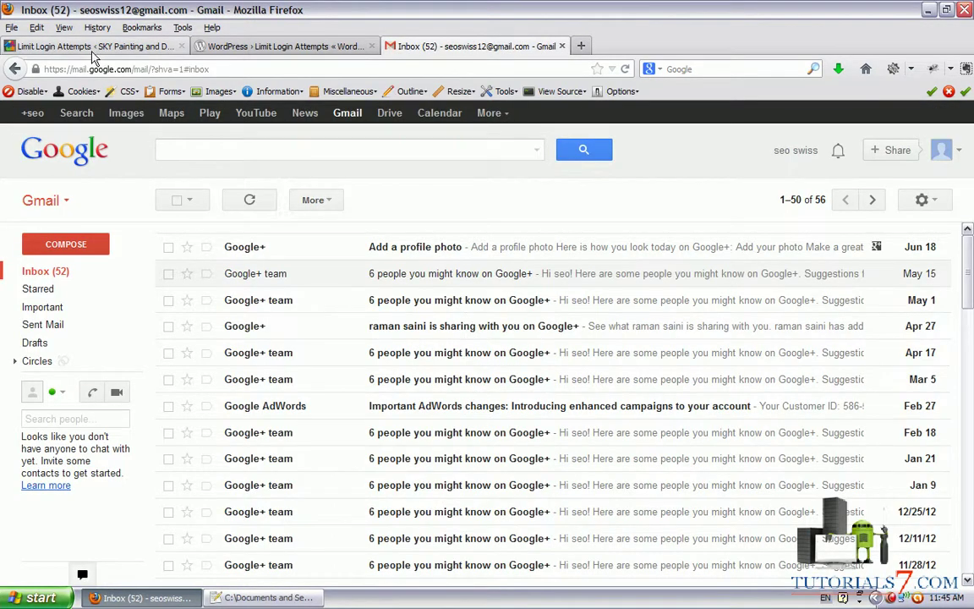
{"action": "left_click", "coordinate": [98, 46]}
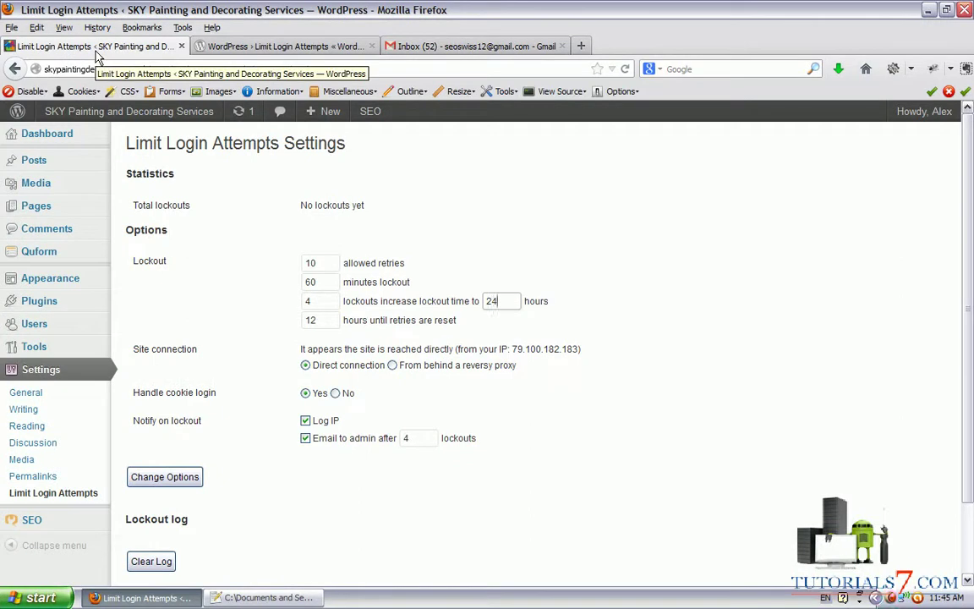
{"action": "left_click_drag", "start_coordinate": [327, 267], "coordinate": [284, 267]}
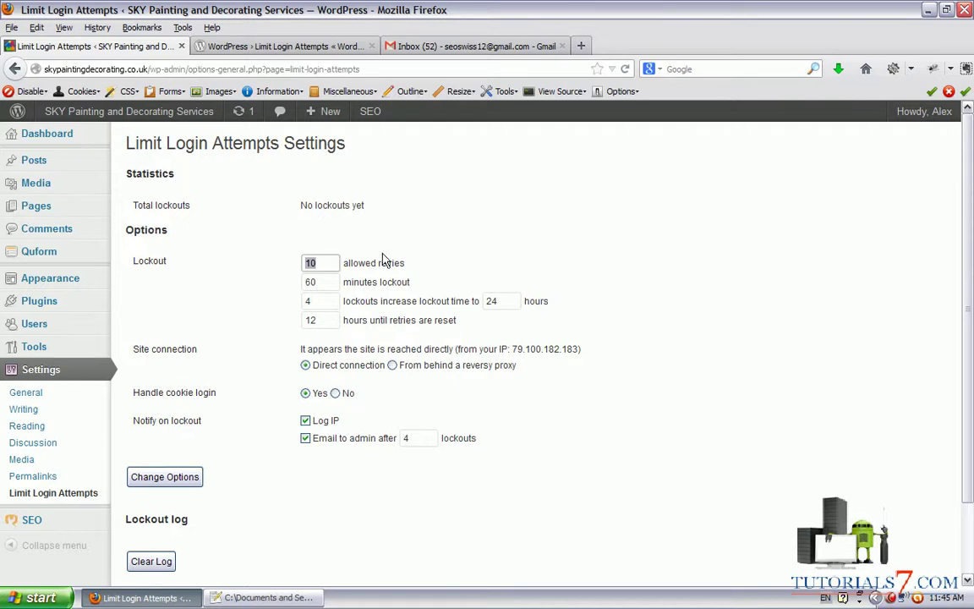
{"action": "type", "text": "1"}
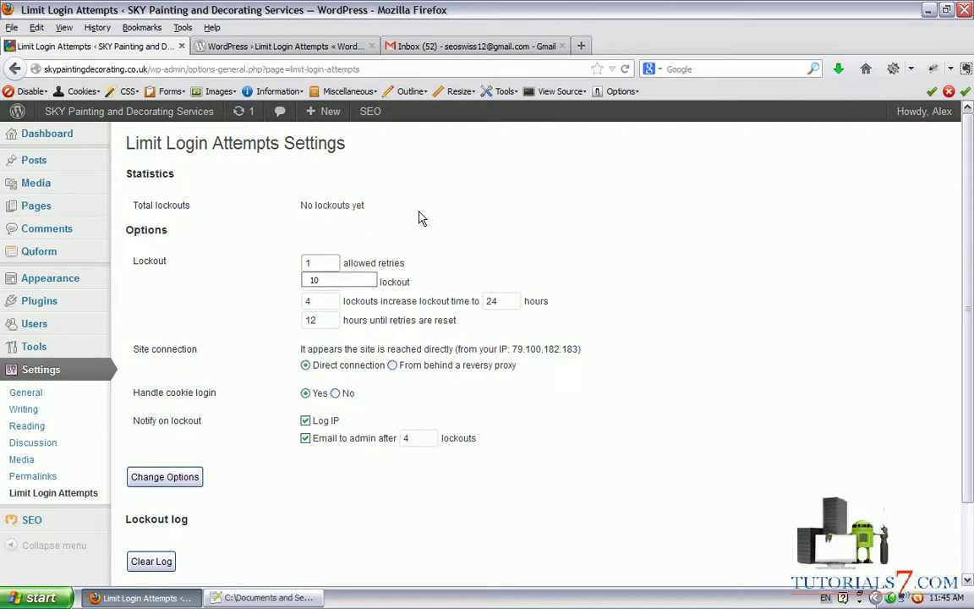
{"action": "key", "text": "BackSpace"}
{"action": "type", "text": "3"}
{"action": "left_click", "coordinate": [421, 217]}
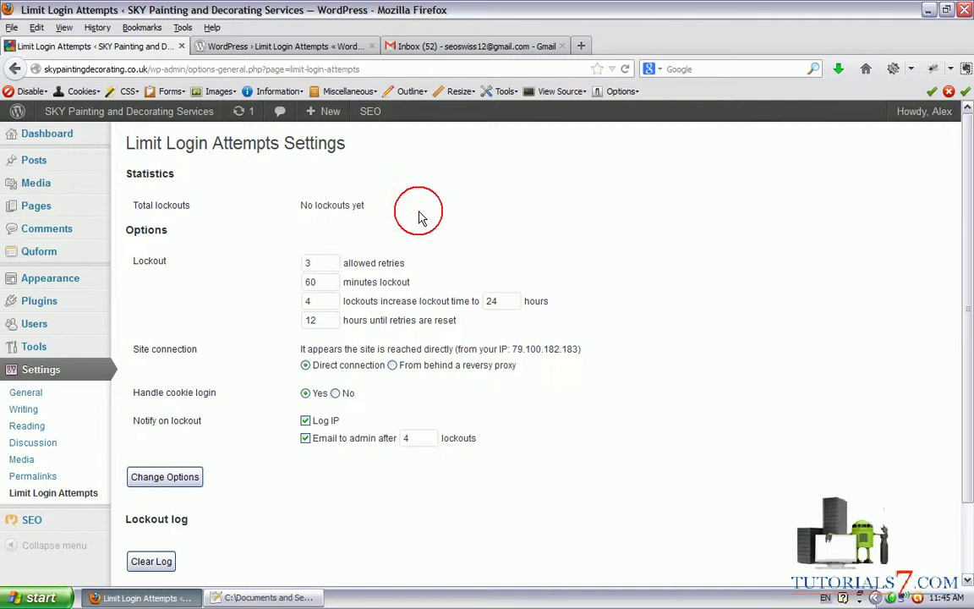
Step: Set a 1-minute lockout and an admin email after 1 lockout, then save the options
{"action": "double_click", "coordinate": [312, 283]}
{"action": "type", "text": "1"}
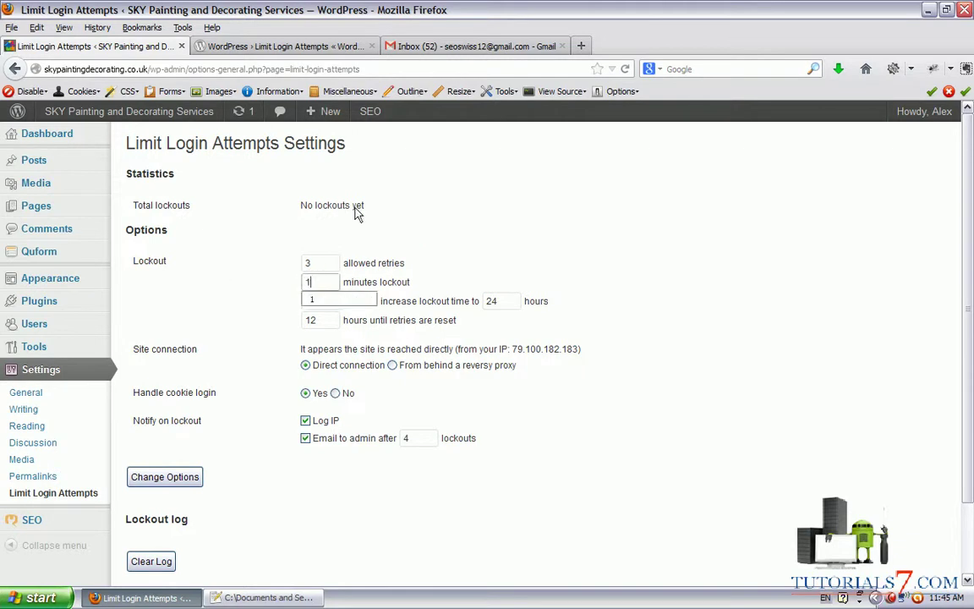
{"action": "left_click", "coordinate": [437, 203]}
{"action": "scroll", "coordinate": [438, 203], "scroll_direction": "down", "scroll_amount": 2}
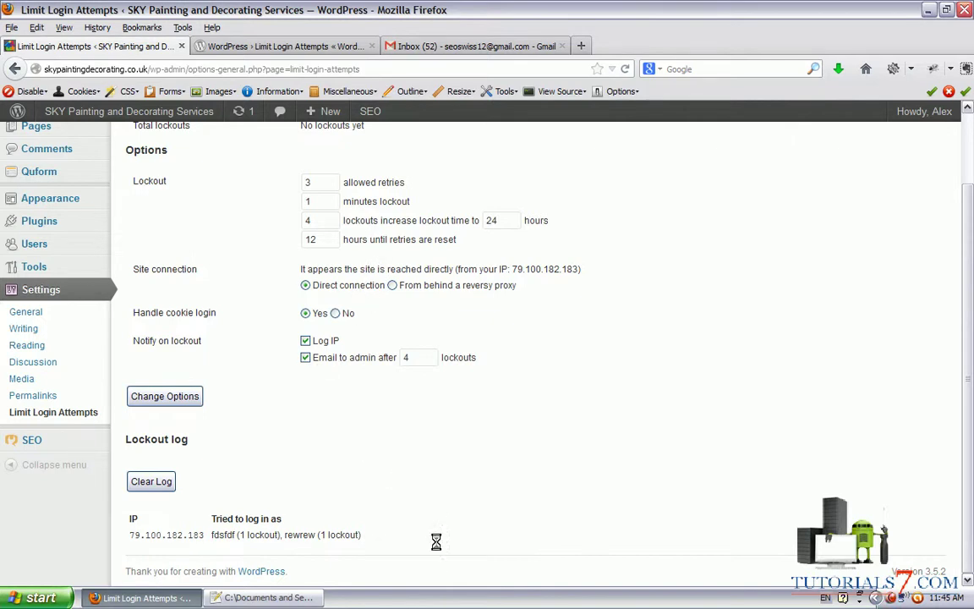
{"action": "left_click_drag", "start_coordinate": [436, 541], "coordinate": [417, 391]}
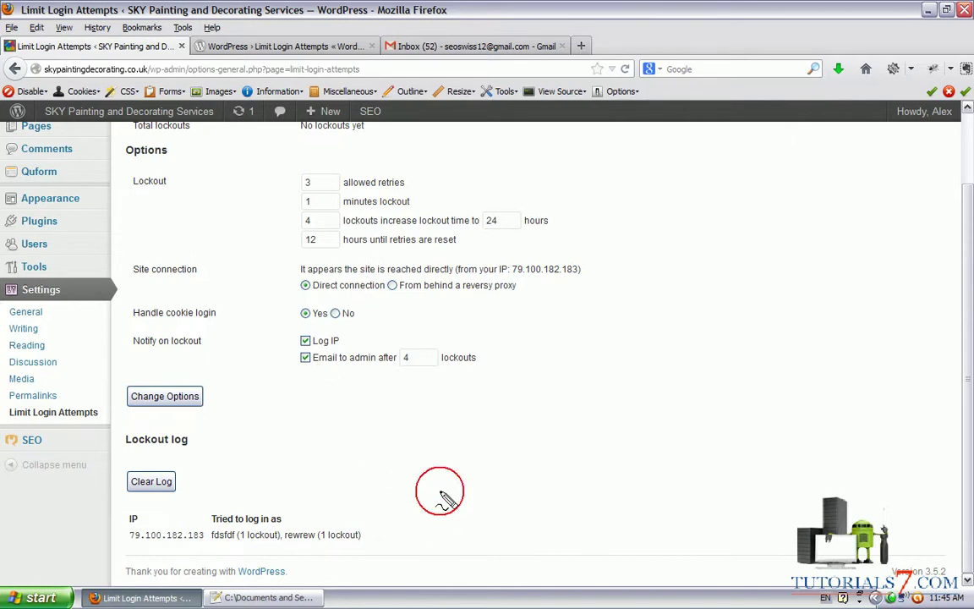
{"action": "double_click", "coordinate": [409, 356]}
{"action": "type", "text": "1"}
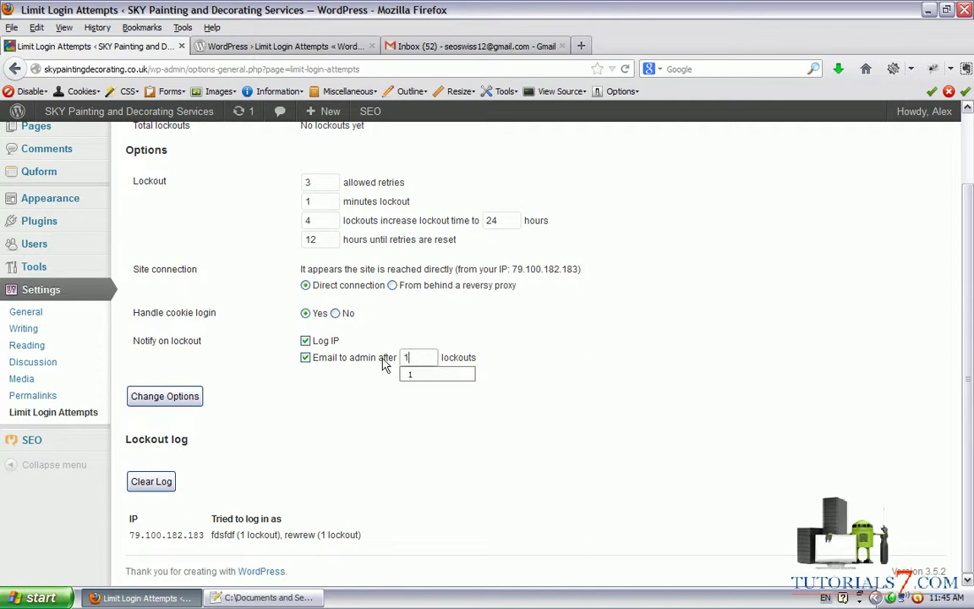
{"action": "left_click", "coordinate": [583, 363]}
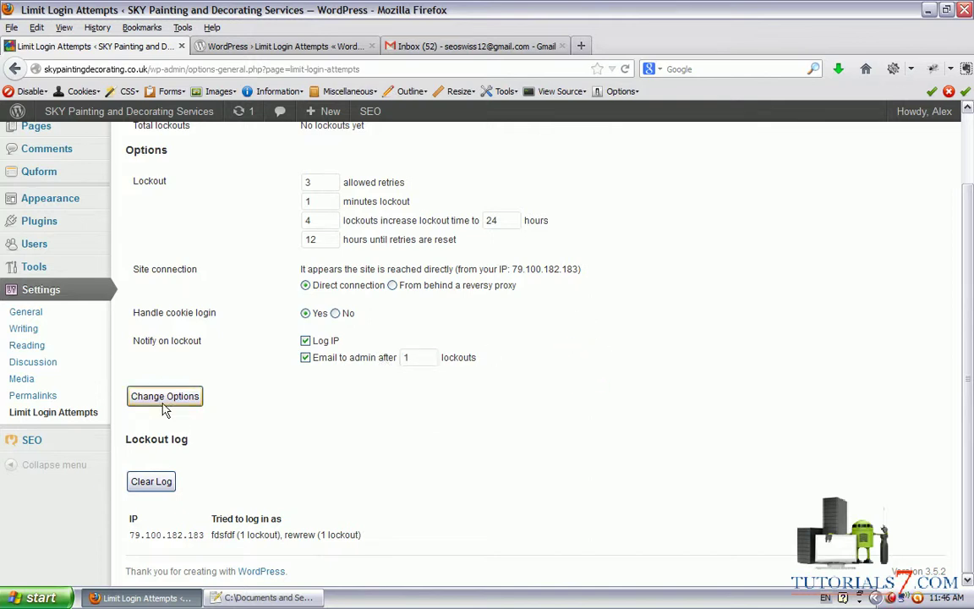
{"action": "left_click", "coordinate": [139, 400]}
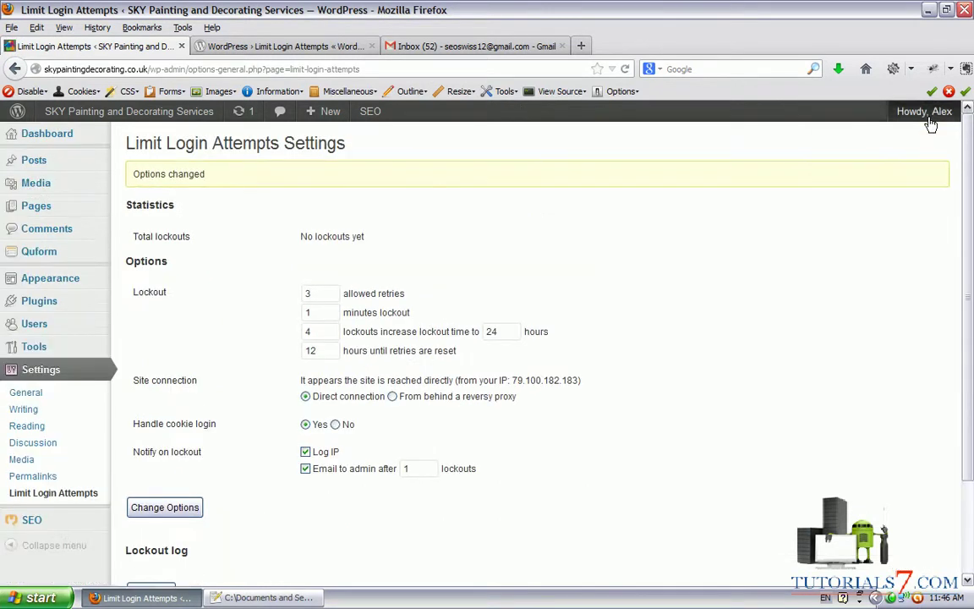
Step: Log out and submit failed logins using the saved username with a wrong password
{"action": "left_click", "coordinate": [872, 196]}
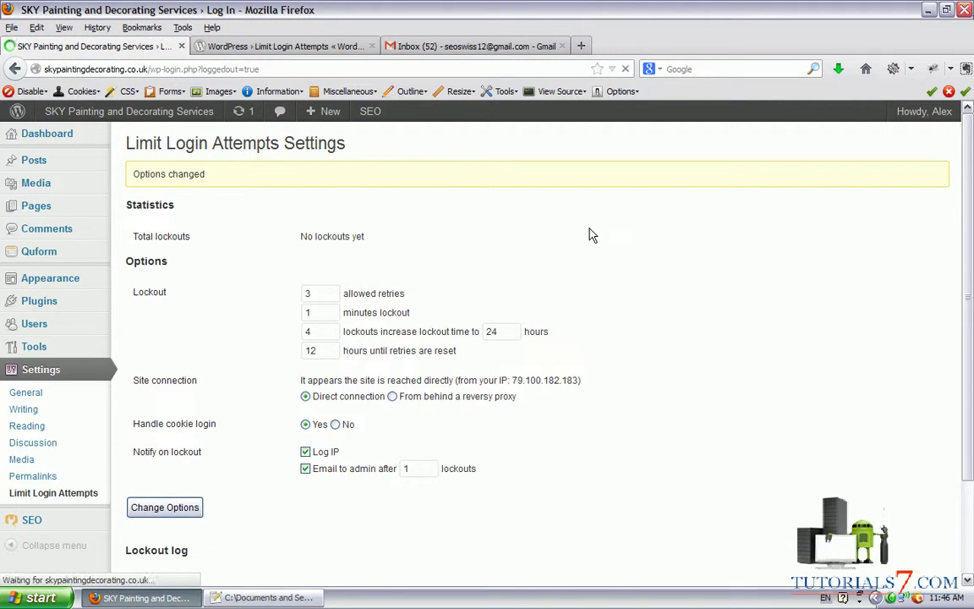
{"action": "type", "text": "skypdr"}
{"action": "left_click", "coordinate": [465, 339]}
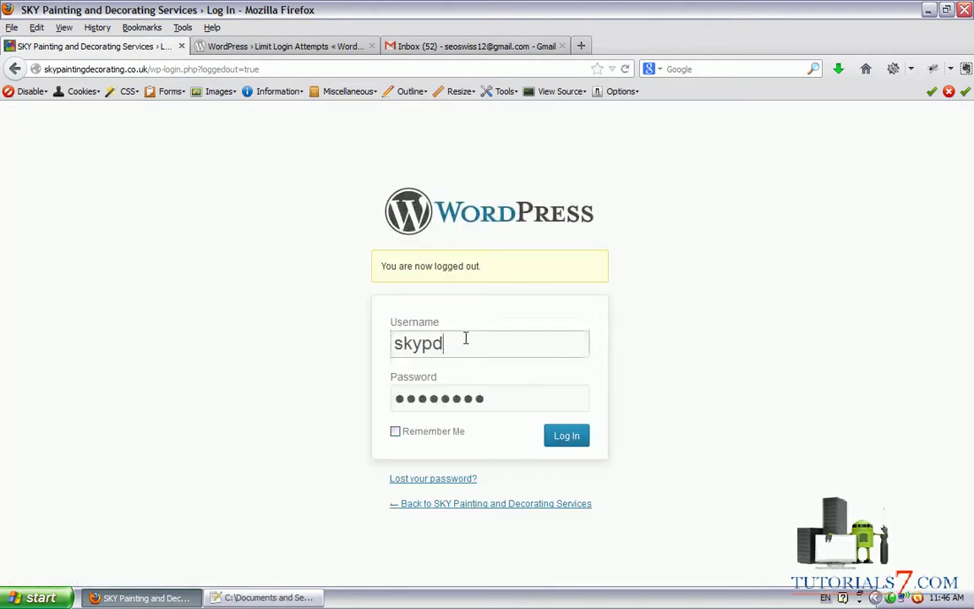
{"action": "left_click", "coordinate": [568, 438]}
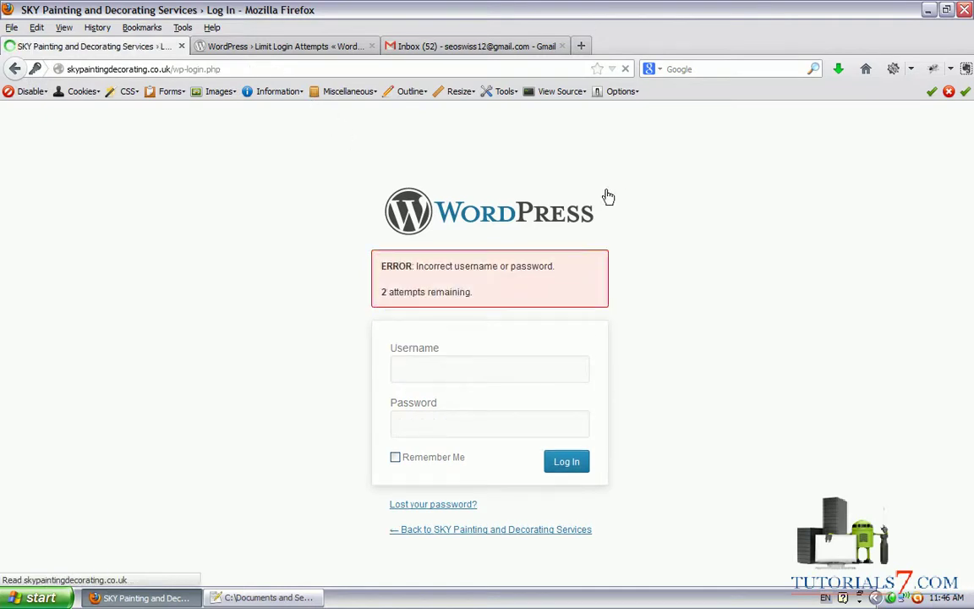
{"action": "left_click", "coordinate": [510, 424]}
{"action": "left_click", "coordinate": [486, 370]}
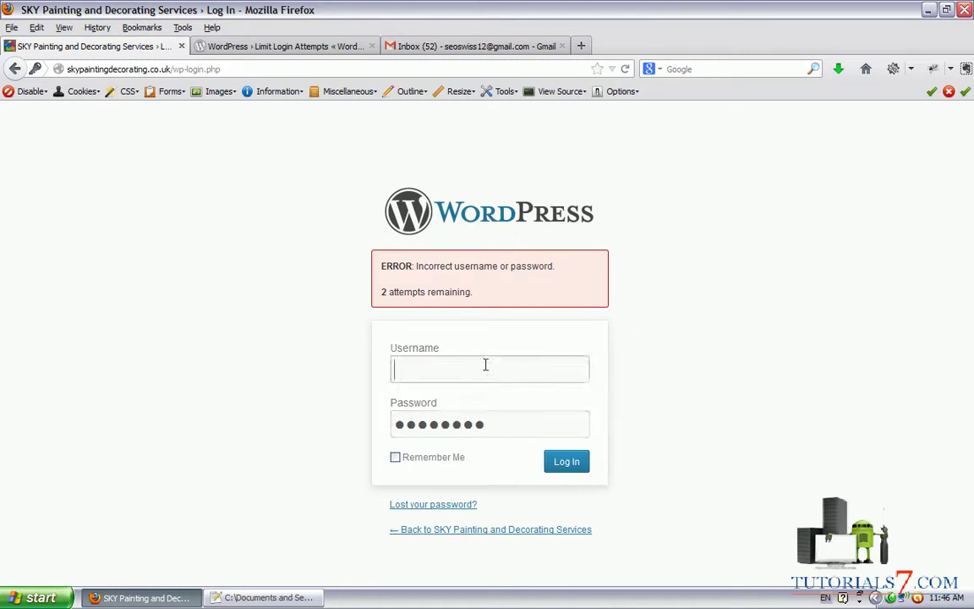
{"action": "type", "text": "s"}
{"action": "left_click", "coordinate": [485, 394]}
{"action": "left_click", "coordinate": [491, 424]}
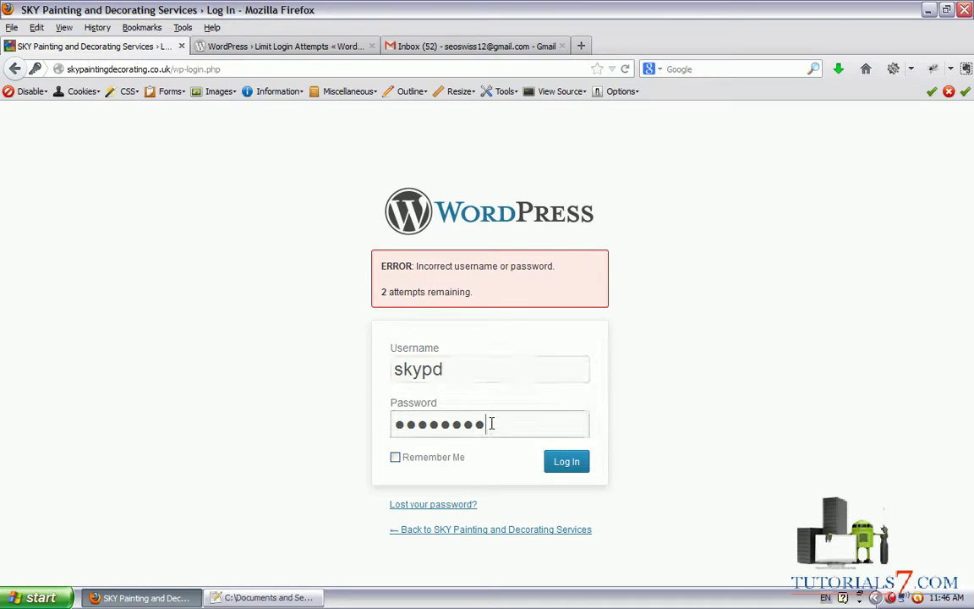
{"action": "left_click", "coordinate": [568, 461]}
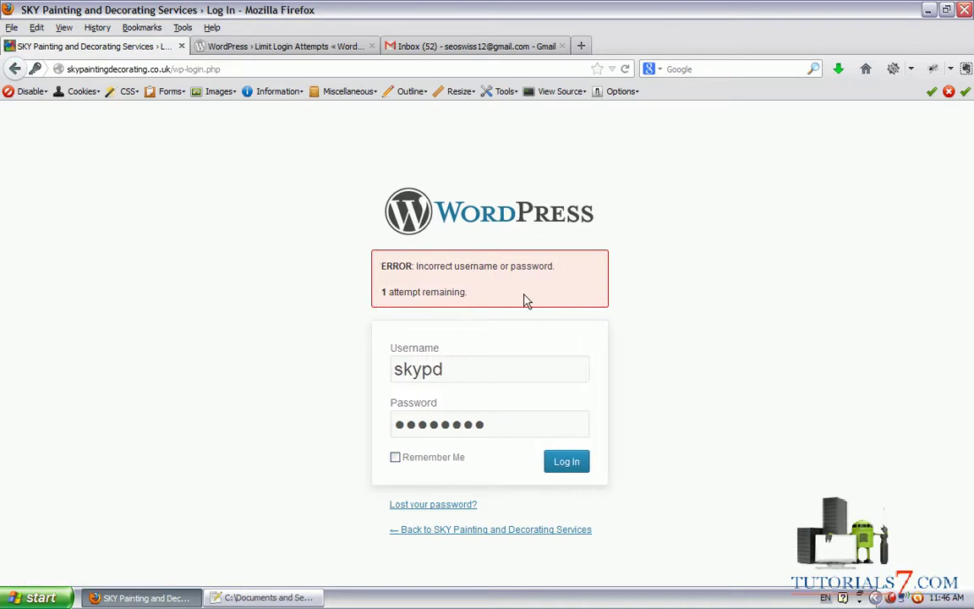
Step: Keep submitting wrong-password logins until the 'Too many failed login attempts' one-minute lockout appears
{"action": "mouse_move", "coordinate": [575, 249]}
{"action": "left_mouse_down"}
{"action": "mouse_move", "coordinate": [606, 358]}
{"action": "mouse_move", "coordinate": [615, 262]}
{"action": "mouse_move", "coordinate": [643, 272]}
{"action": "left_mouse_up"}
{"action": "left_click_drag", "start_coordinate": [608, 238], "coordinate": [626, 258]}
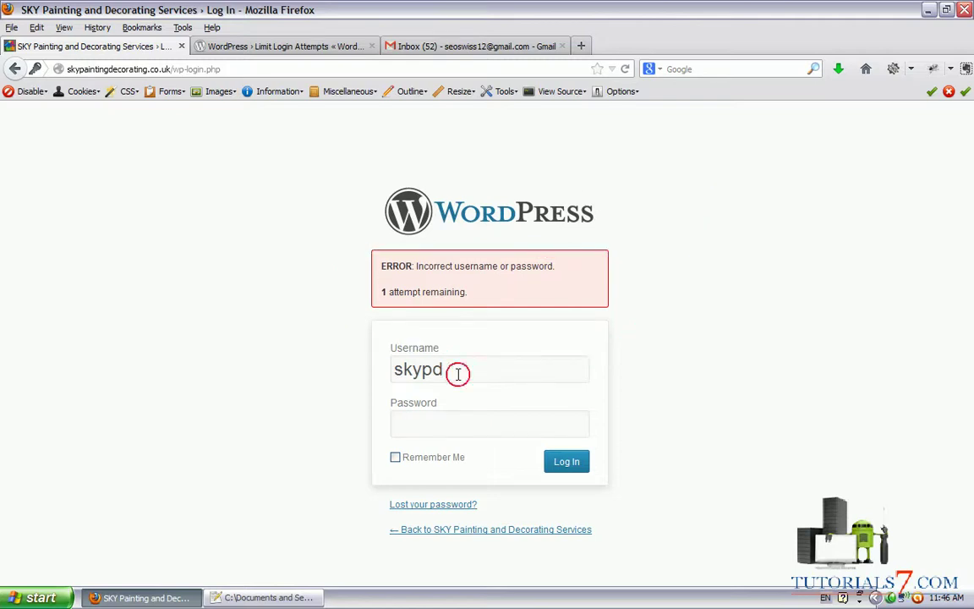
{"action": "left_click", "coordinate": [457, 374]}
{"action": "left_click", "coordinate": [577, 473]}
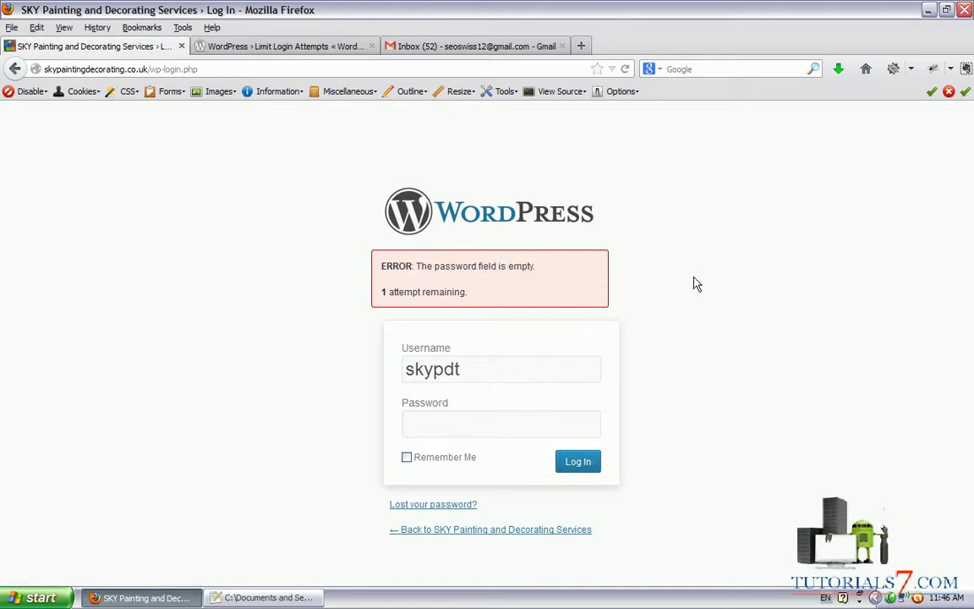
{"action": "left_click", "coordinate": [474, 422]}
{"action": "type", "text": "*****"}
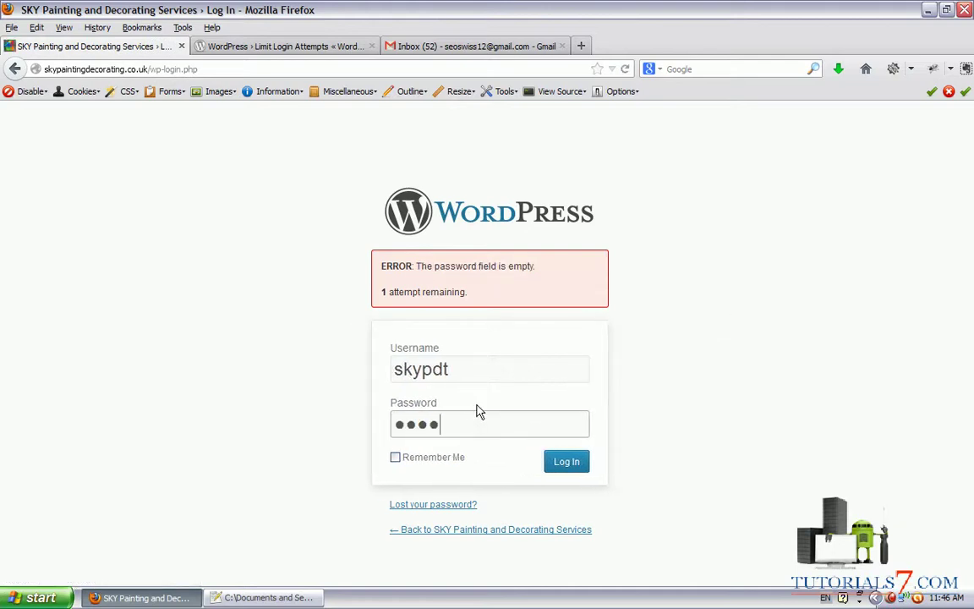
{"action": "left_click", "coordinate": [564, 461]}
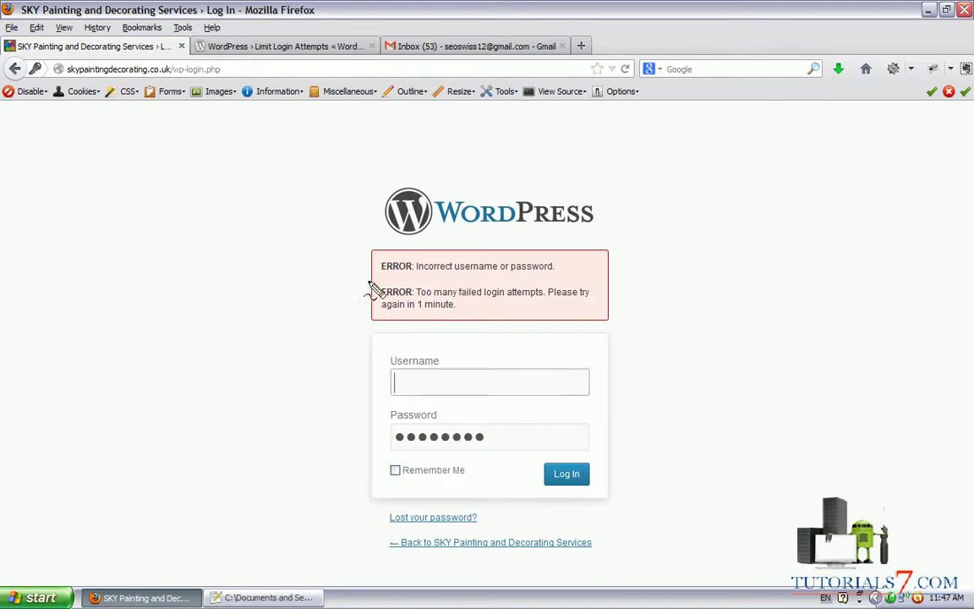
{"action": "mouse_move", "coordinate": [368, 284]}
{"action": "left_mouse_down"}
{"action": "mouse_move", "coordinate": [347, 306]}
{"action": "mouse_move", "coordinate": [382, 275]}
{"action": "left_mouse_up"}
Step: Highlight the WordPress sender and 'Too many failed login attempts' subject in the Gmail inbox
{"action": "left_click", "coordinate": [448, 48]}
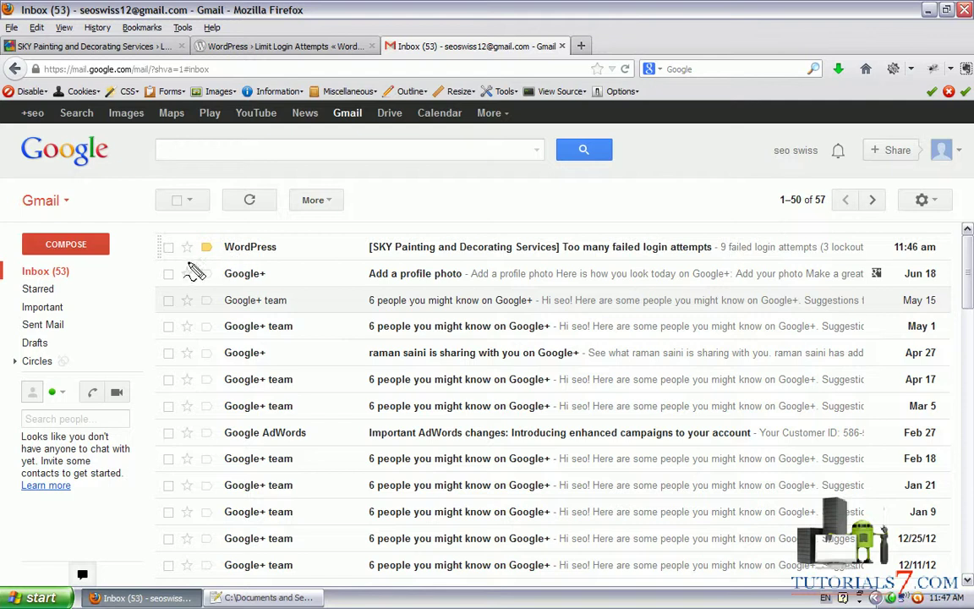
{"action": "left_click_drag", "start_coordinate": [152, 252], "coordinate": [161, 245]}
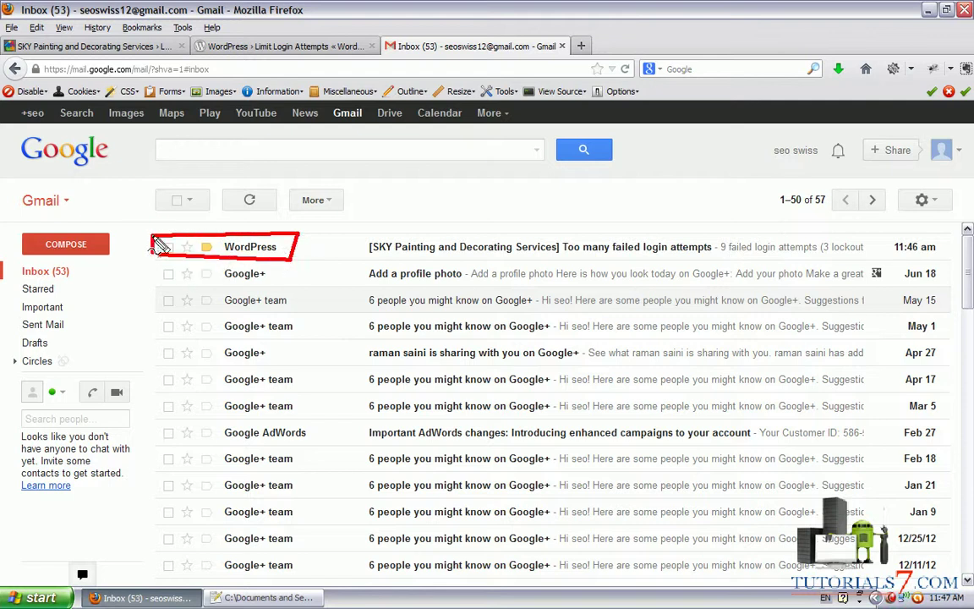
{"action": "left_click_drag", "start_coordinate": [359, 224], "coordinate": [513, 253]}
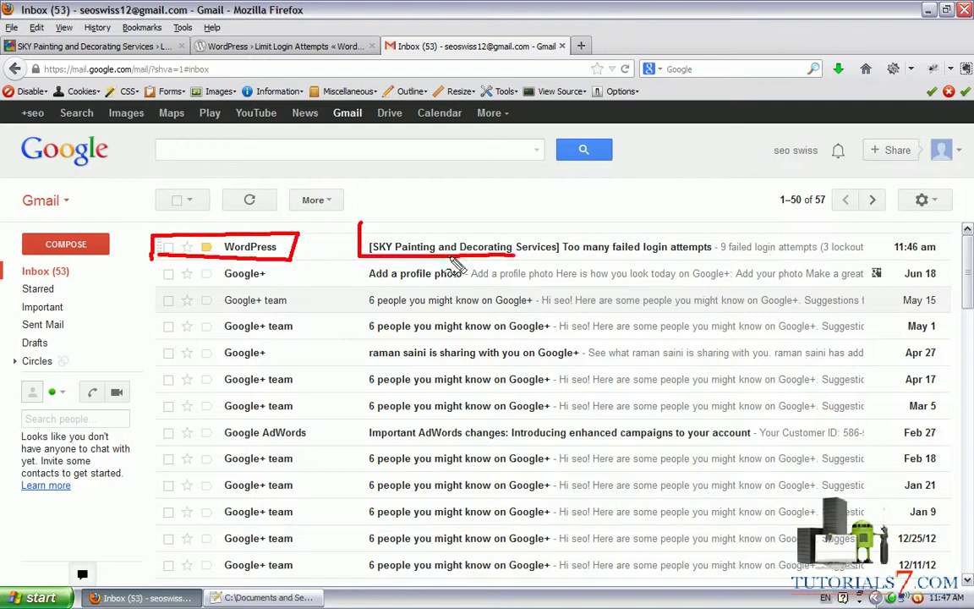
{"action": "left_click_drag", "start_coordinate": [453, 259], "coordinate": [348, 232]}
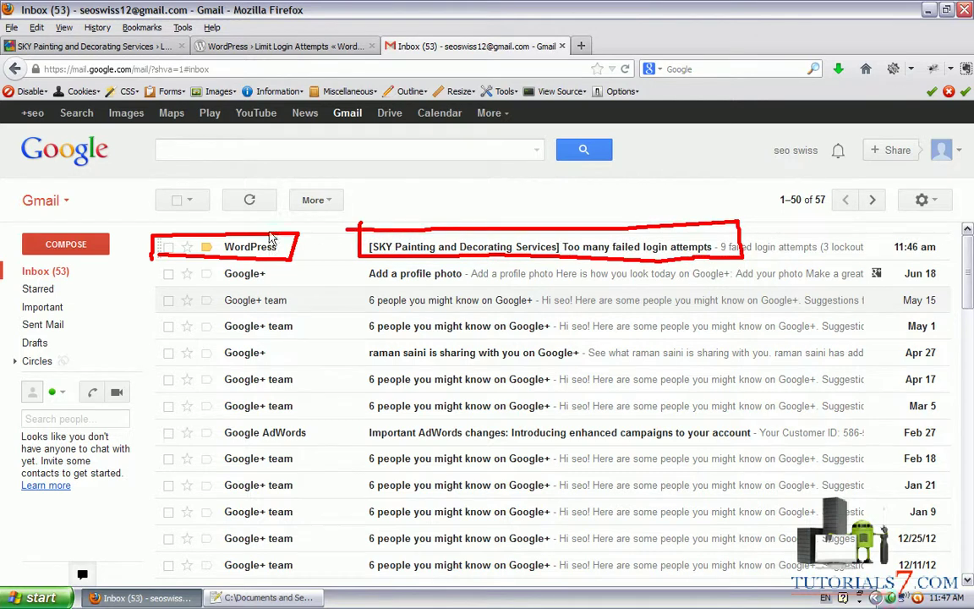
{"action": "key", "text": "Escape"}
Step: Open the alert email, marking its 9 failed attempts and 1-minute block, then return to the plugin page
{"action": "left_click", "coordinate": [473, 246]}
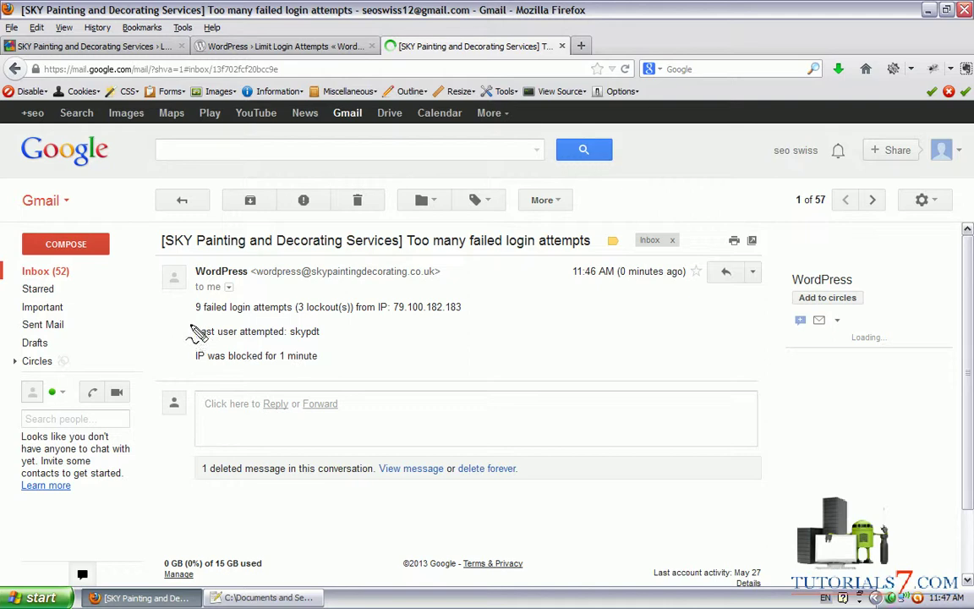
{"action": "mouse_move", "coordinate": [195, 320]}
{"action": "left_mouse_down"}
{"action": "mouse_move", "coordinate": [478, 317]}
{"action": "mouse_move", "coordinate": [174, 328]}
{"action": "left_mouse_up"}
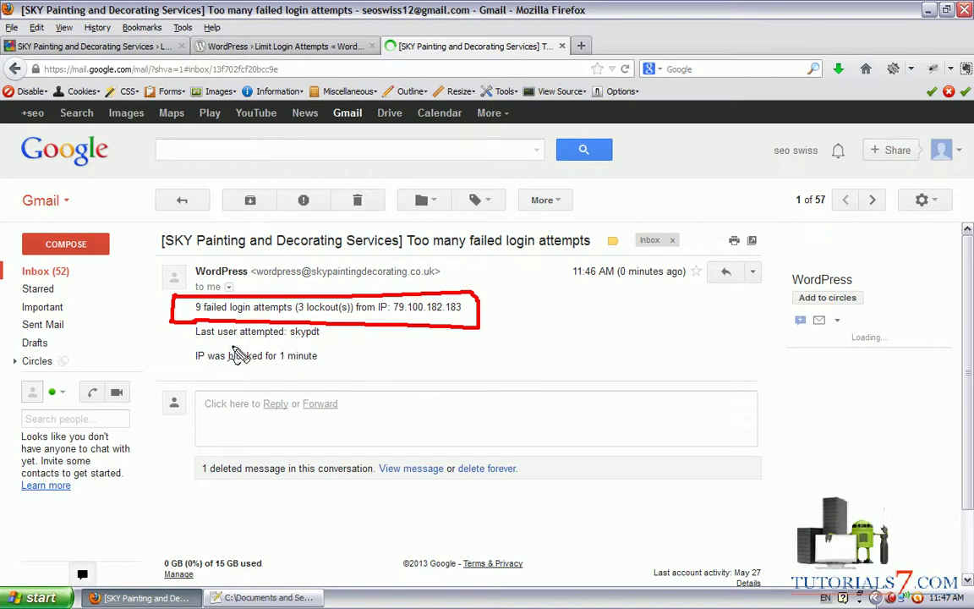
{"action": "mouse_move", "coordinate": [193, 339]}
{"action": "left_mouse_down"}
{"action": "mouse_move", "coordinate": [328, 347]}
{"action": "mouse_move", "coordinate": [260, 385]}
{"action": "mouse_move", "coordinate": [191, 388]}
{"action": "mouse_move", "coordinate": [178, 326]}
{"action": "left_mouse_up"}
{"action": "key", "text": "Escape"}
{"action": "left_click", "coordinate": [255, 47]}
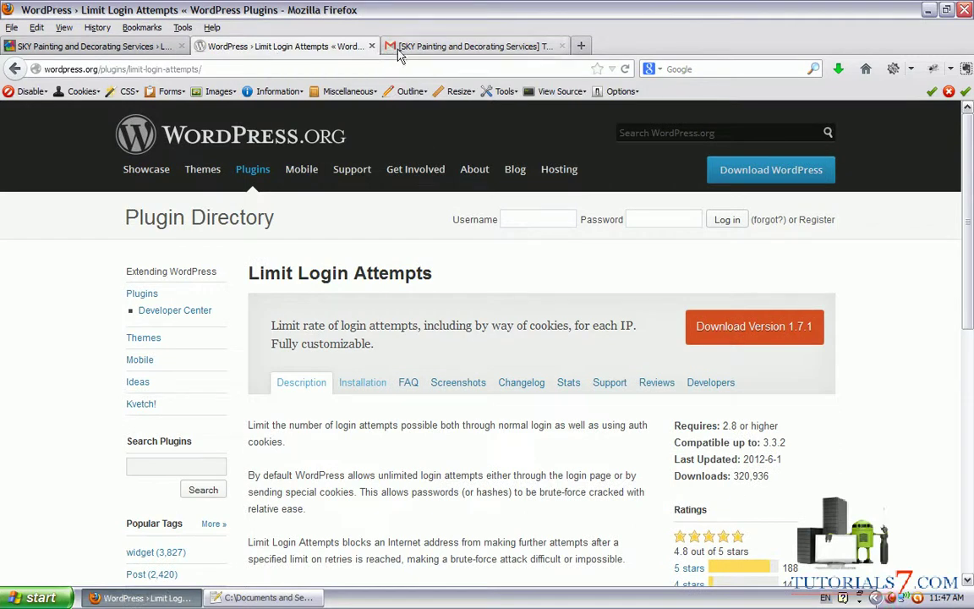
Step: Reload and resend the login page, highlighting the error and '2 attempts remaining' notice
{"action": "left_click", "coordinate": [132, 51]}
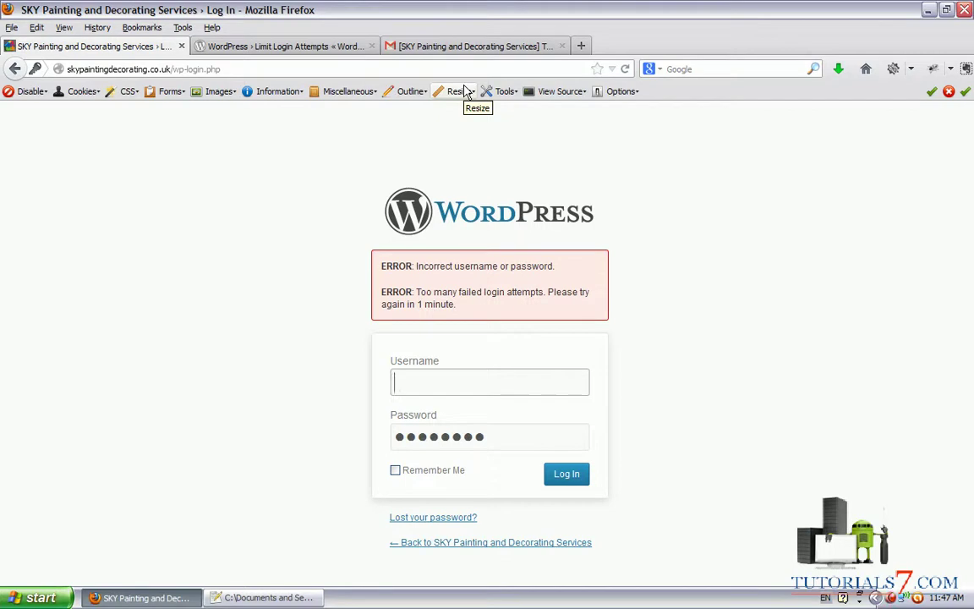
{"action": "key", "text": "ctrl+f"}
{"action": "type", "text": "brochure"}
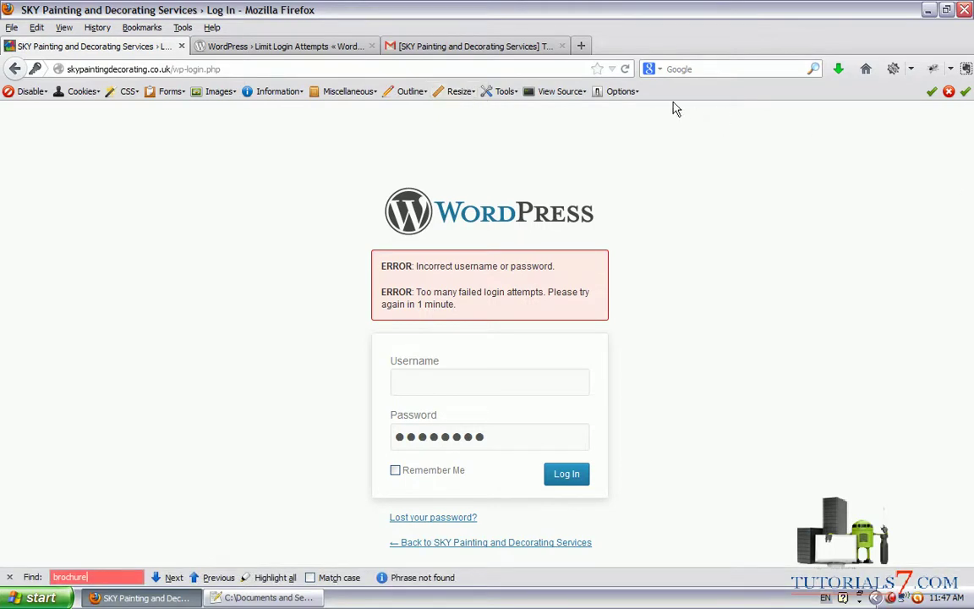
{"action": "left_click", "coordinate": [626, 72]}
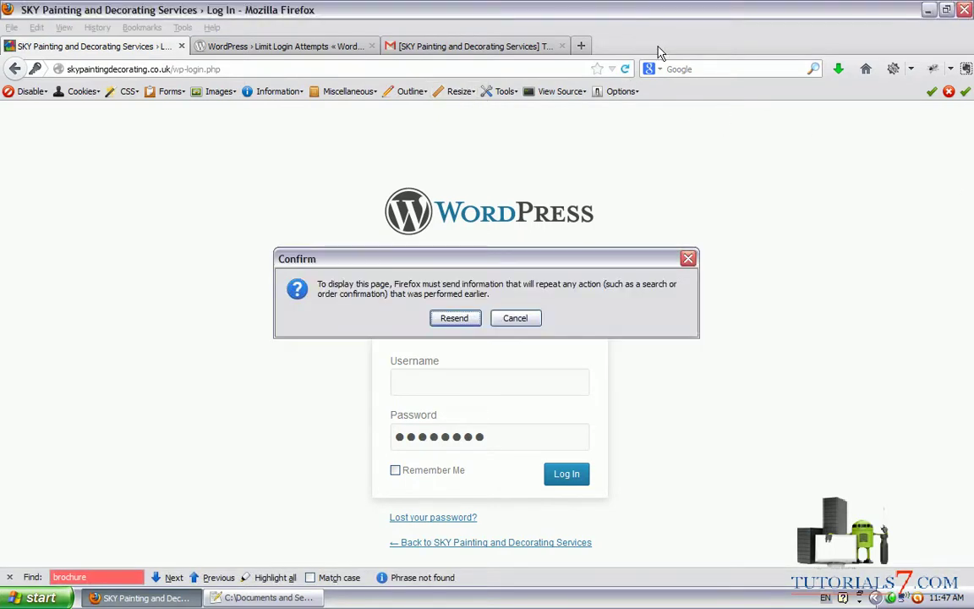
{"action": "key", "text": "Return"}
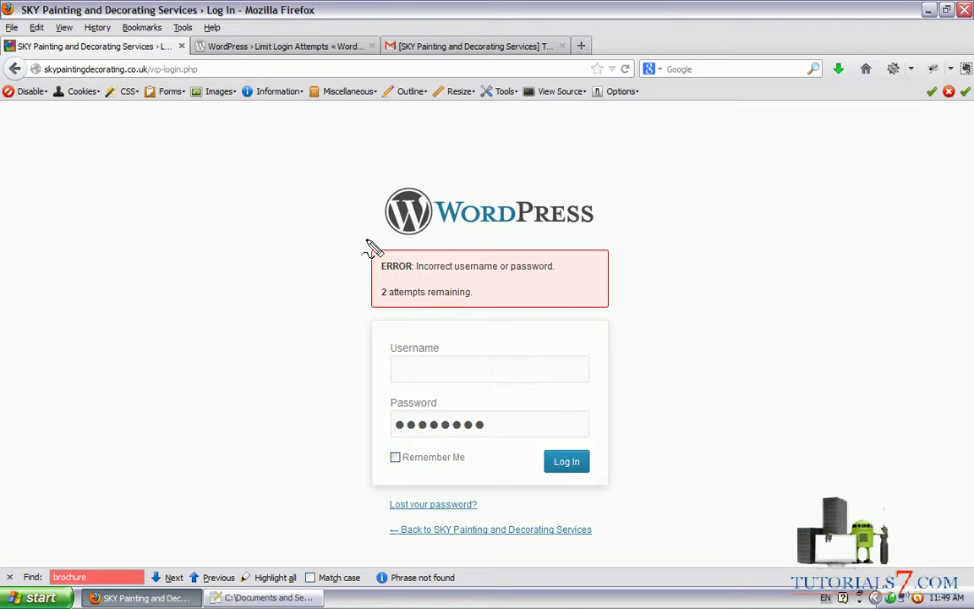
{"action": "mouse_move", "coordinate": [373, 248]}
{"action": "left_mouse_down"}
{"action": "mouse_move", "coordinate": [370, 311]}
{"action": "mouse_move", "coordinate": [672, 321]}
{"action": "mouse_move", "coordinate": [687, 220]}
{"action": "mouse_move", "coordinate": [454, 245]}
{"action": "left_mouse_up"}
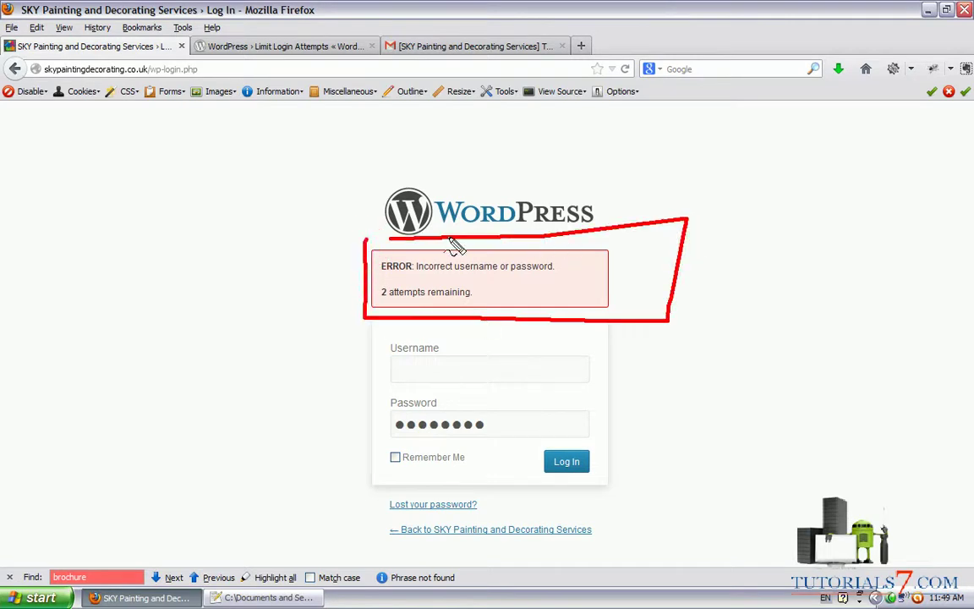
{"action": "left_click_drag", "start_coordinate": [389, 306], "coordinate": [493, 313]}
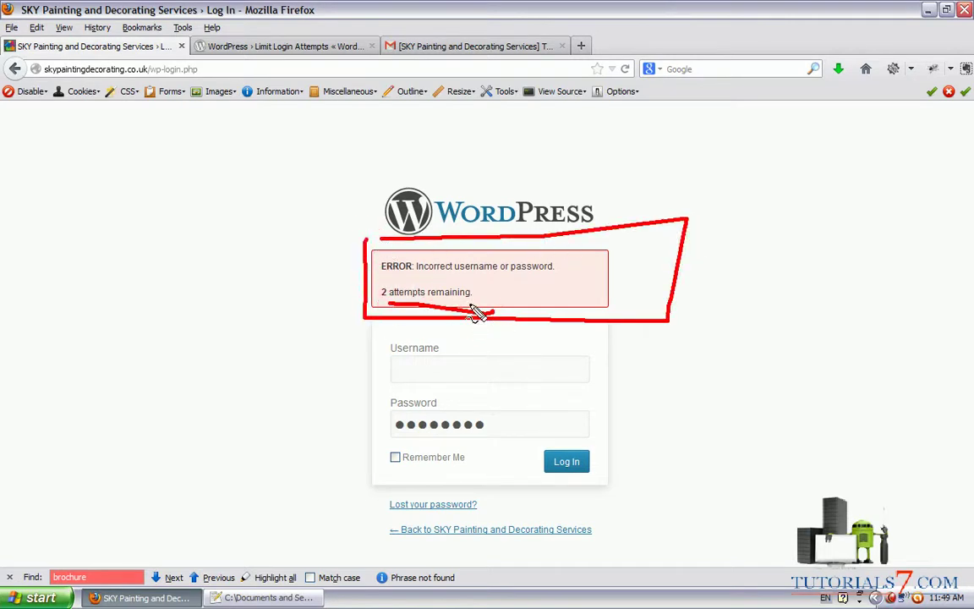
Step: Log in with the saved username from autocomplete to reach the Dashboard
{"action": "left_click", "coordinate": [439, 362]}
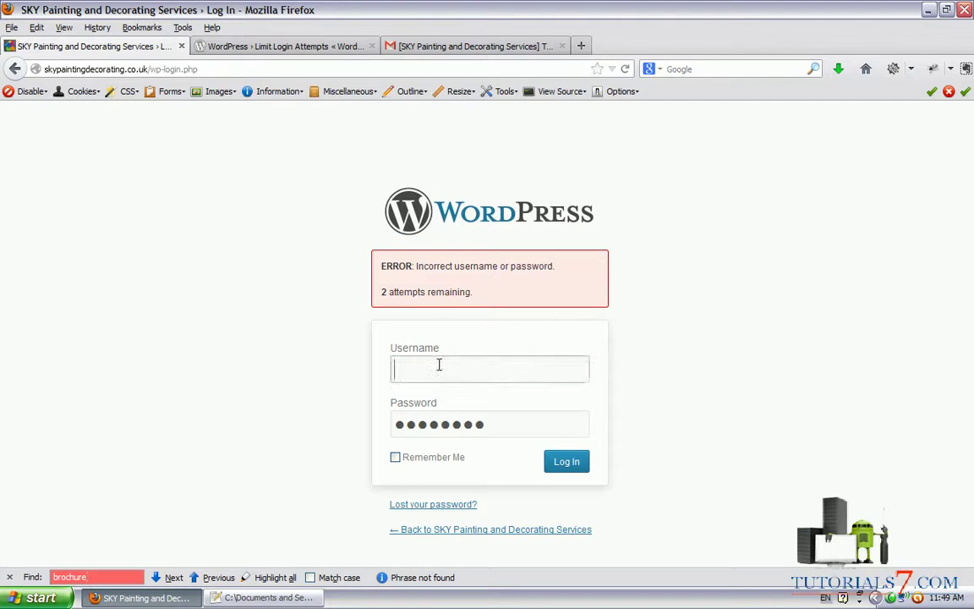
{"action": "type", "text": "S"}
{"action": "left_click", "coordinate": [443, 392]}
{"action": "left_click", "coordinate": [567, 461]}
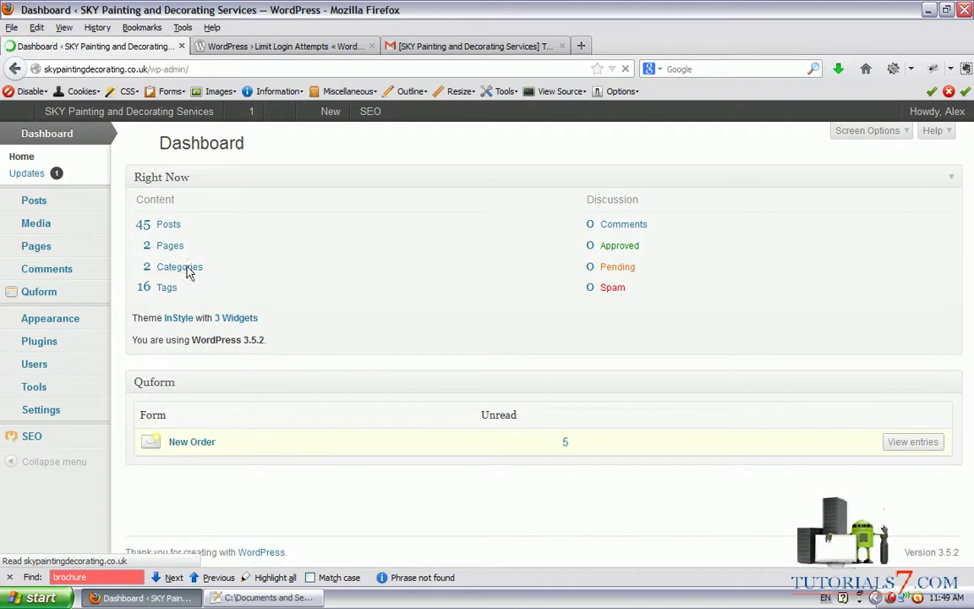
{"action": "mouse_move", "coordinate": [41, 409]}
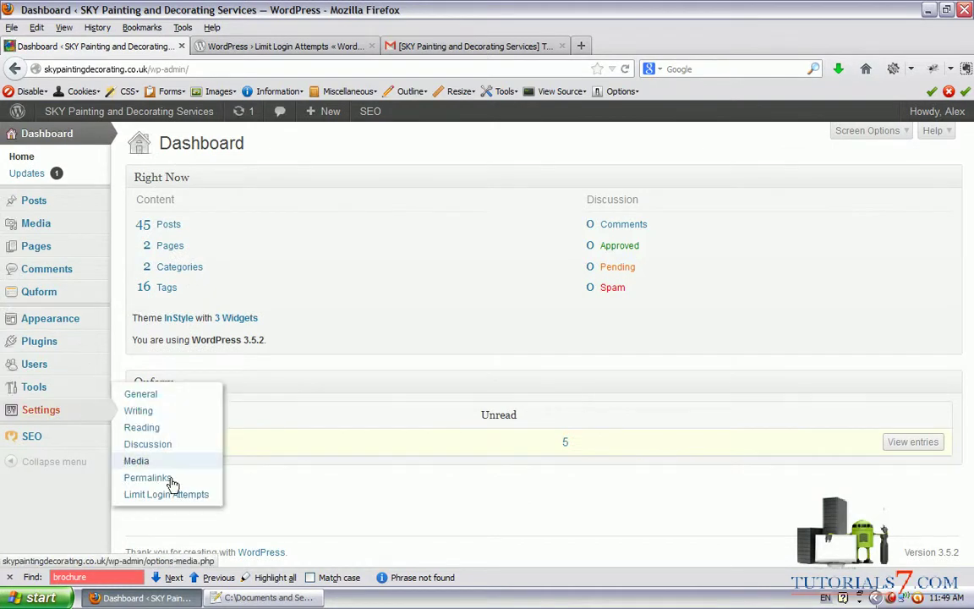
Step: Open Limit Login Attempts settings, marking the 1-lockout count and the blocked IP's three usernames in the log
{"action": "left_click", "coordinate": [170, 497]}
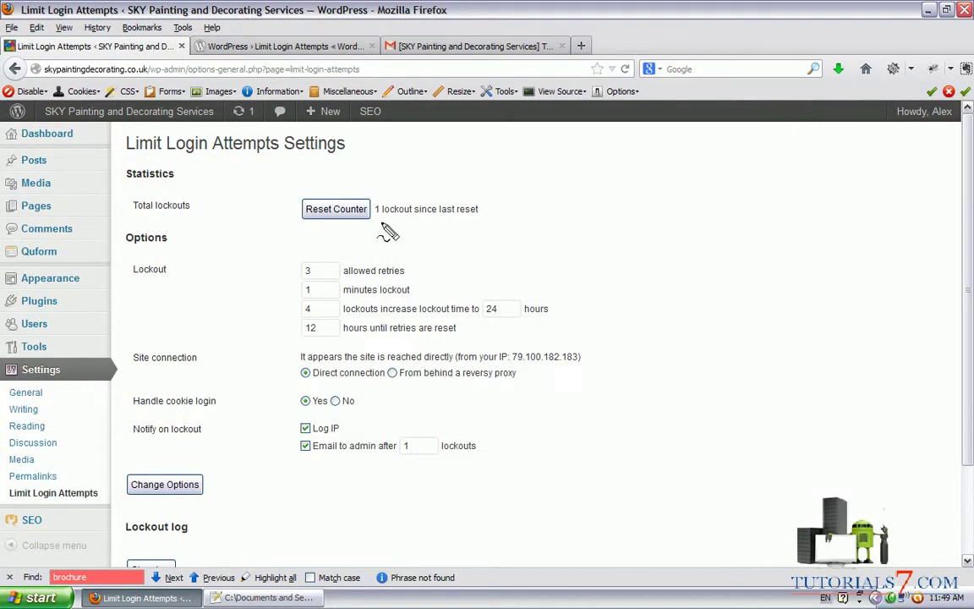
{"action": "left_click_drag", "start_coordinate": [382, 225], "coordinate": [492, 227]}
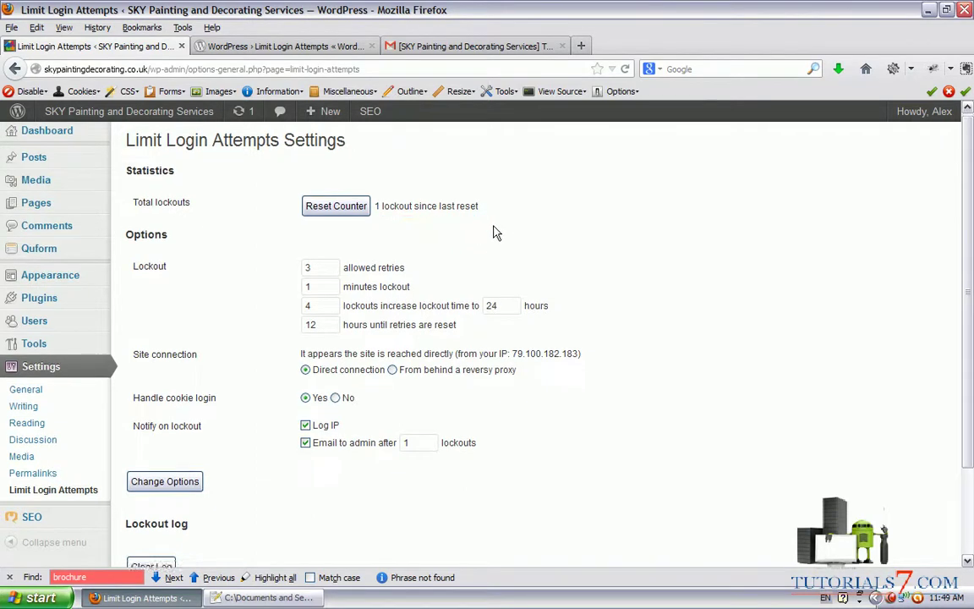
{"action": "scroll", "coordinate": [496, 232], "scroll_direction": "down", "scroll_amount": 3}
{"action": "mouse_move", "coordinate": [142, 536]}
{"action": "left_mouse_down"}
{"action": "mouse_move", "coordinate": [126, 536]}
{"action": "mouse_move", "coordinate": [465, 539]}
{"action": "mouse_move", "coordinate": [474, 489]}
{"action": "mouse_move", "coordinate": [119, 484]}
{"action": "mouse_move", "coordinate": [118, 534]}
{"action": "left_mouse_up"}
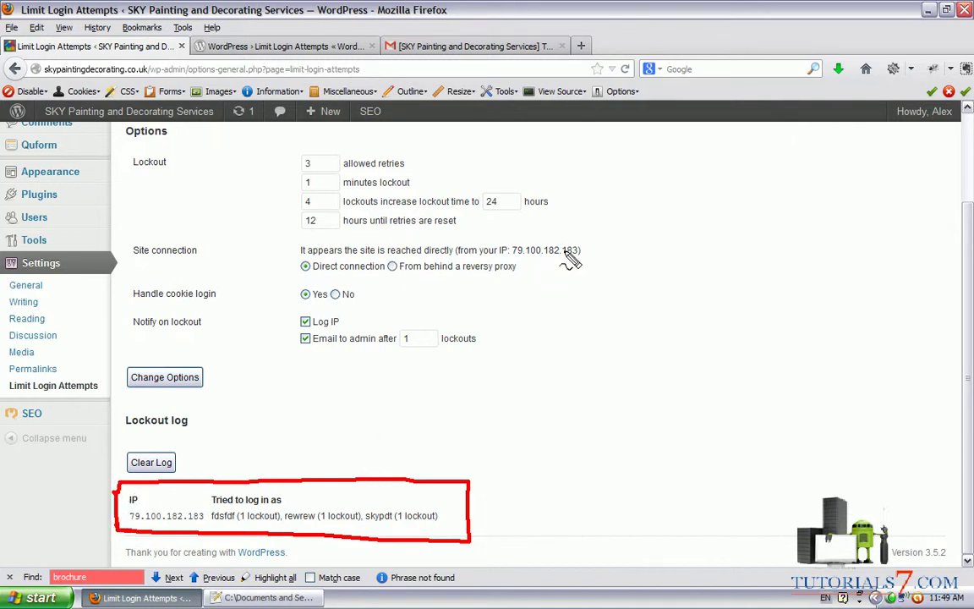